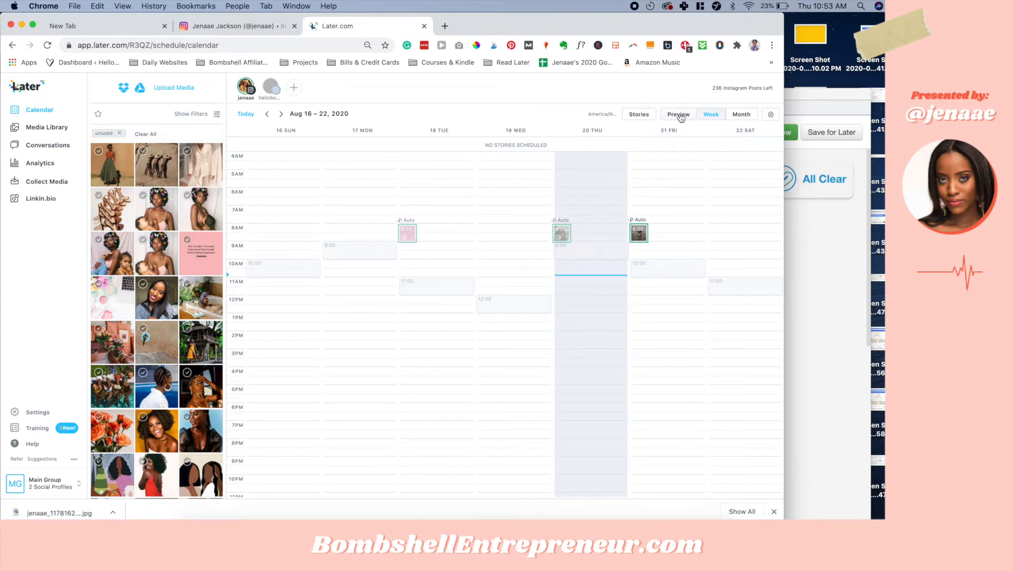
Step: Open the Instagram feed preview and examine how the scheduled posts blend with the published grid in colour and layout
left_click(680, 114)
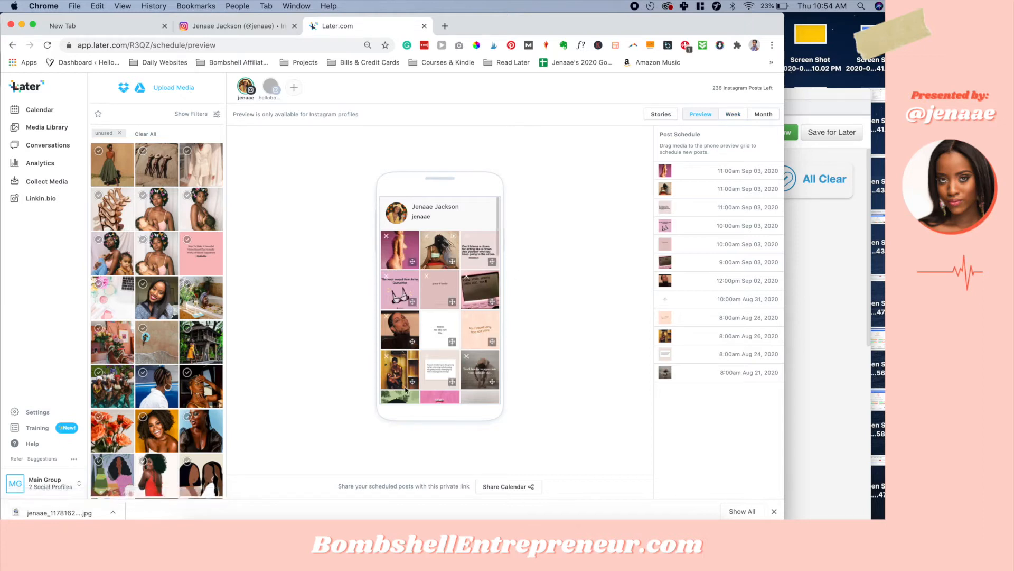
scroll(382, 300, "down", 5)
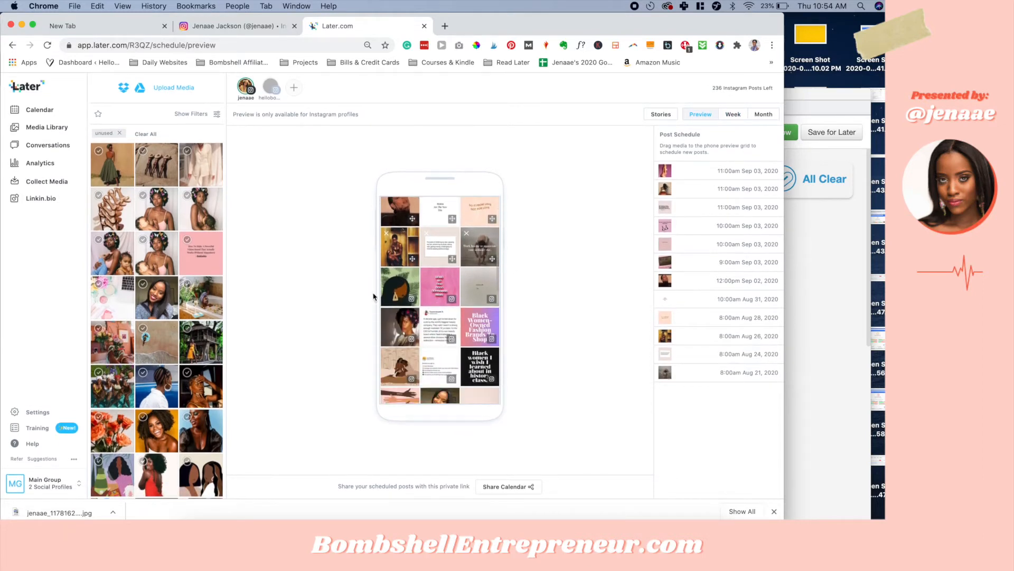
scroll(431, 394, "down", 2)
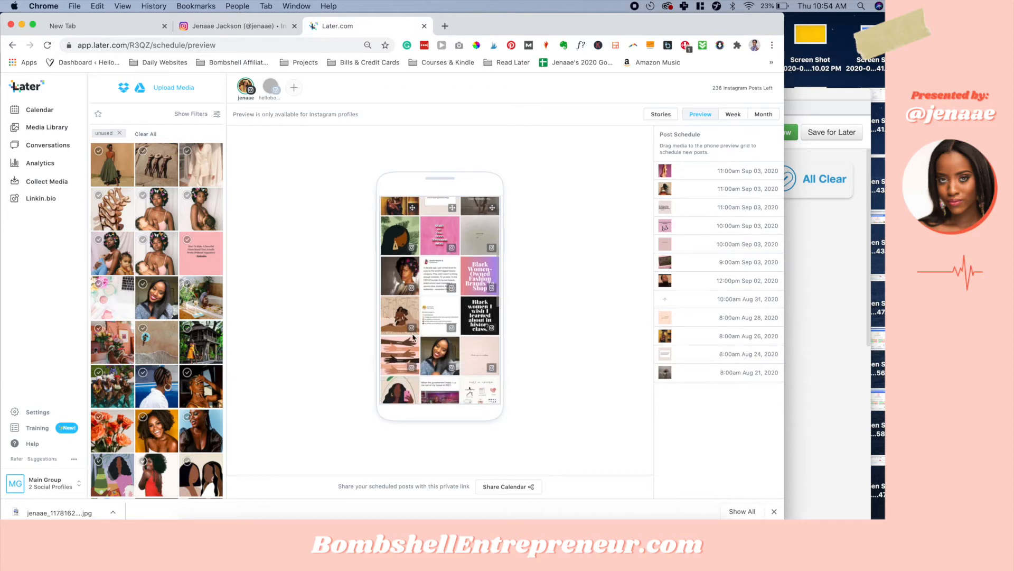
scroll(465, 291, "up", 3)
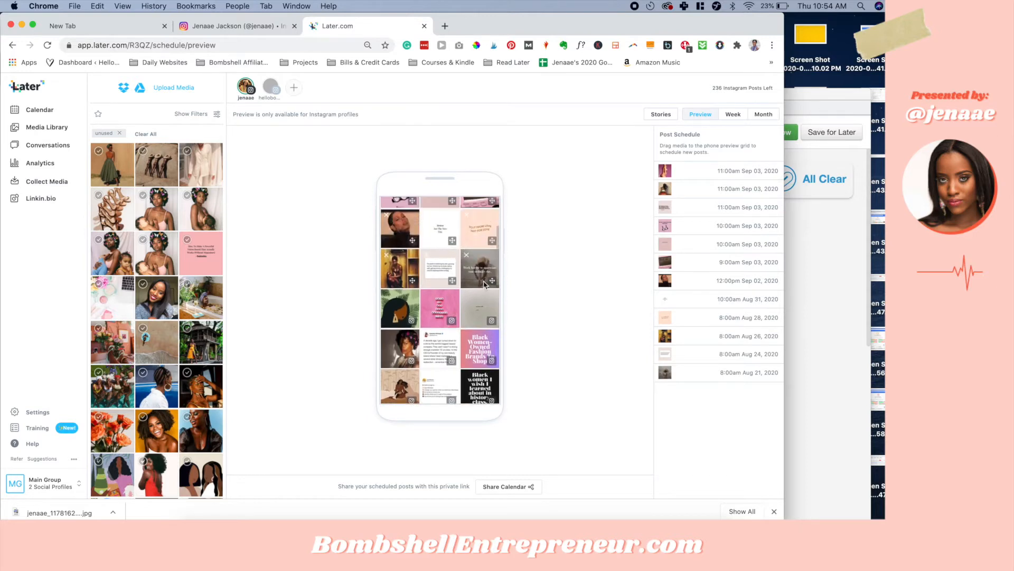
scroll(485, 284, "up", 2)
scroll(411, 288, "up", 1)
scroll(410, 288, "up", 2)
scroll(411, 288, "down", 5)
scroll(411, 288, "down", 2)
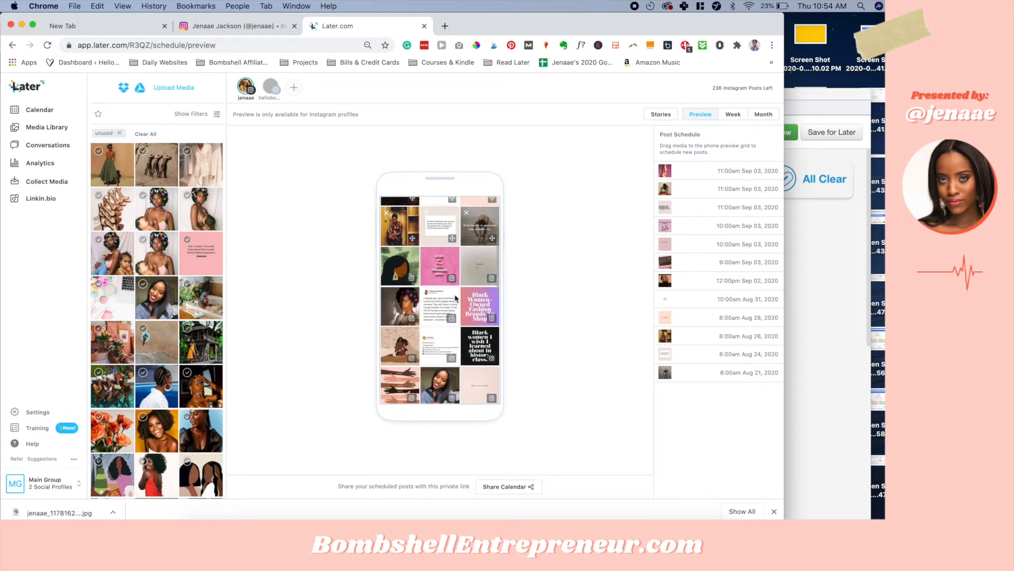
scroll(402, 362, "down", 2)
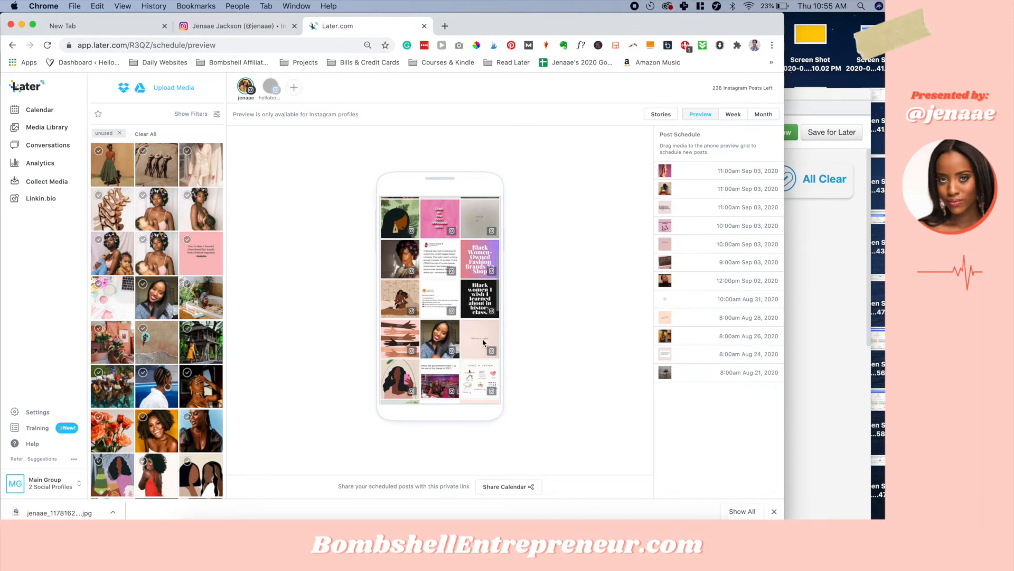
scroll(483, 343, "down", 3)
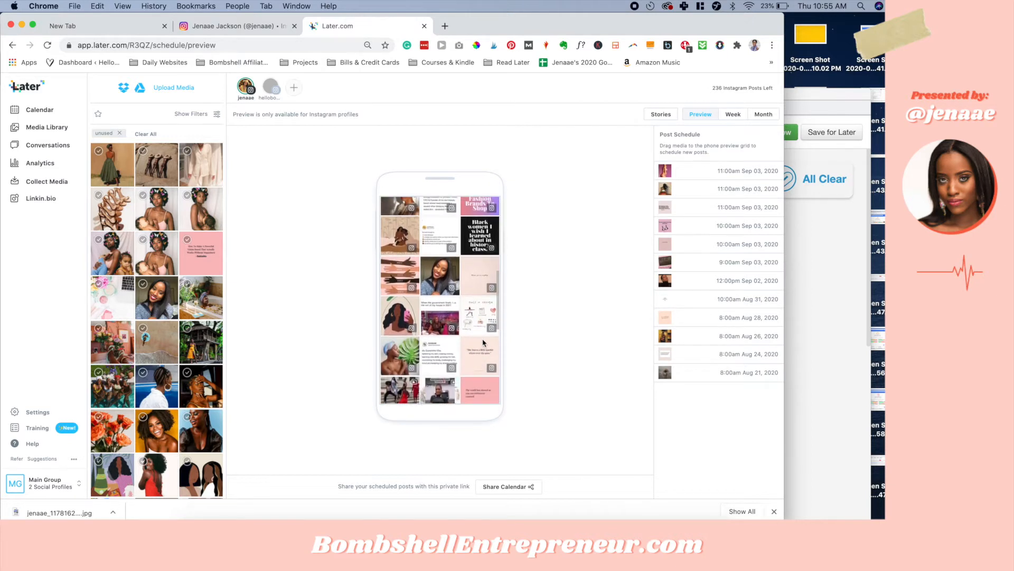
scroll(482, 342, "down", 4)
scroll(482, 342, "up", 6)
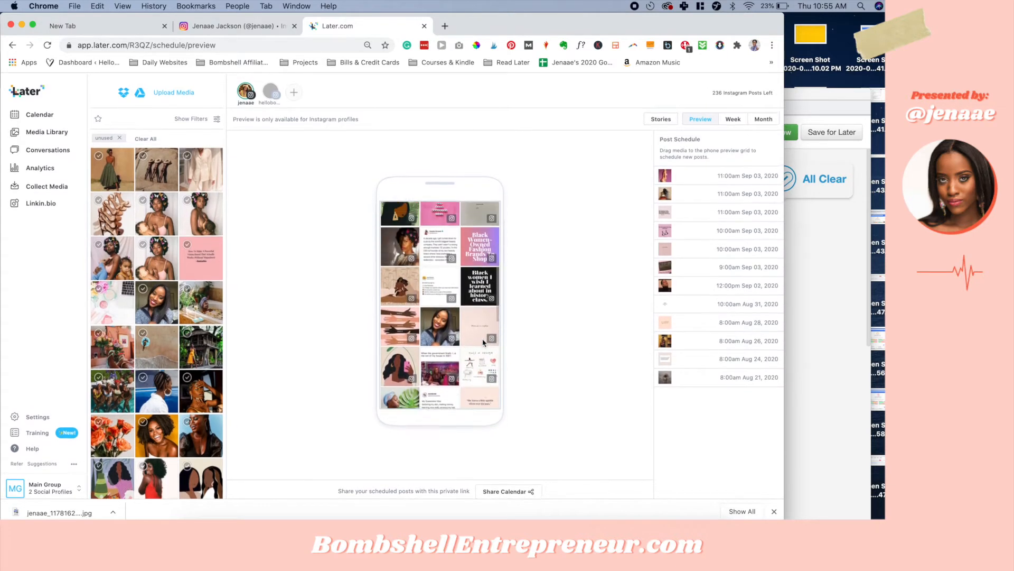
scroll(482, 342, "up", 3)
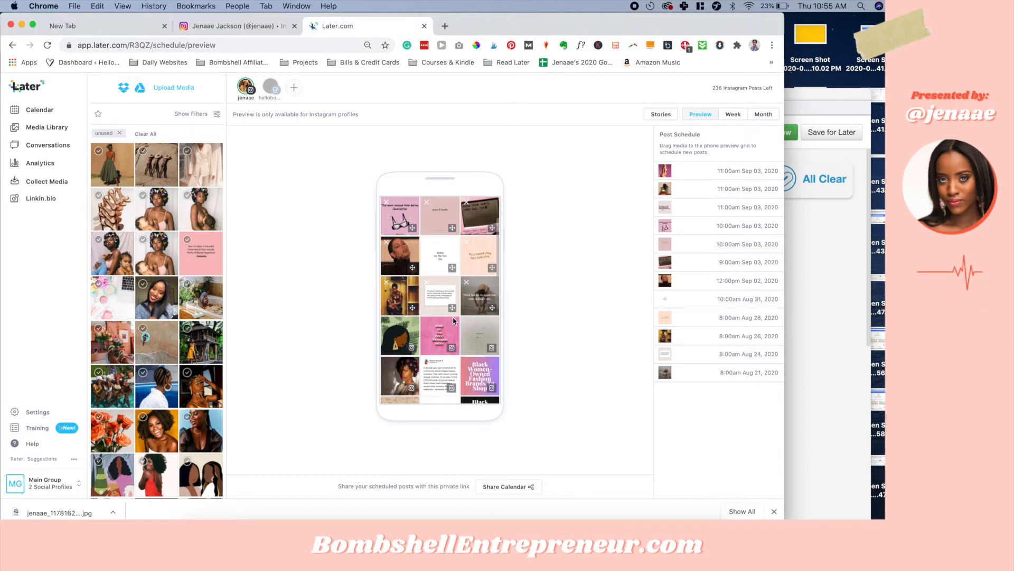
scroll(461, 306, "up", 2)
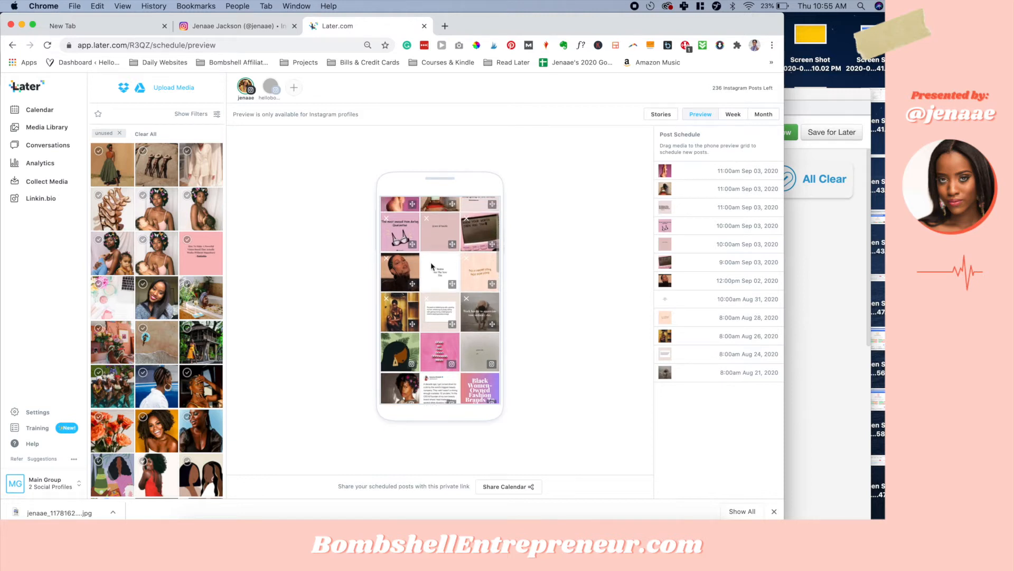
Step: Swap the plain pink quote post with the dark brown post beside it in the feed preview and save the new order
left_click_drag(454, 244, 480, 241)
scroll(443, 270, "up", 3)
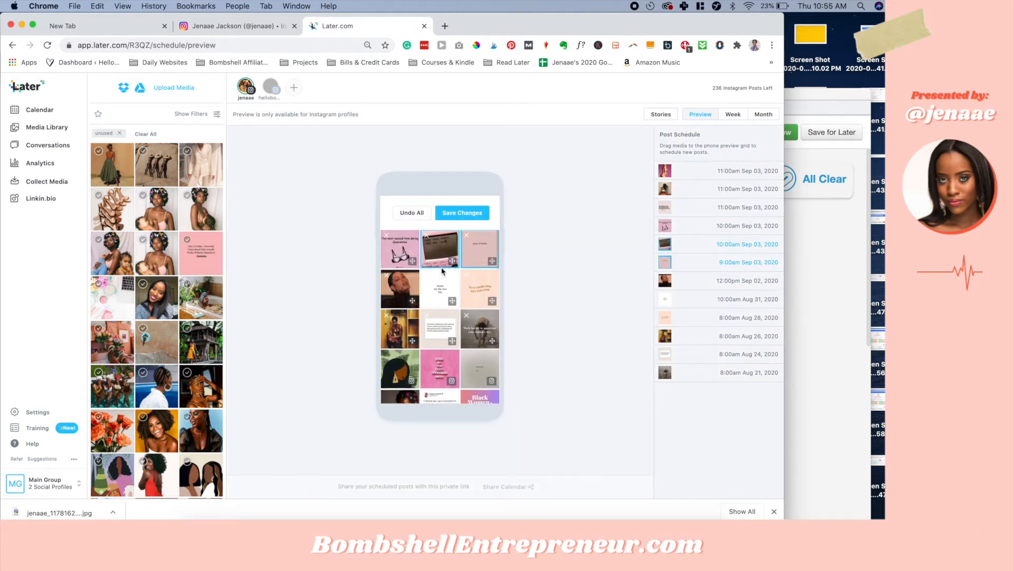
scroll(443, 270, "down", 2)
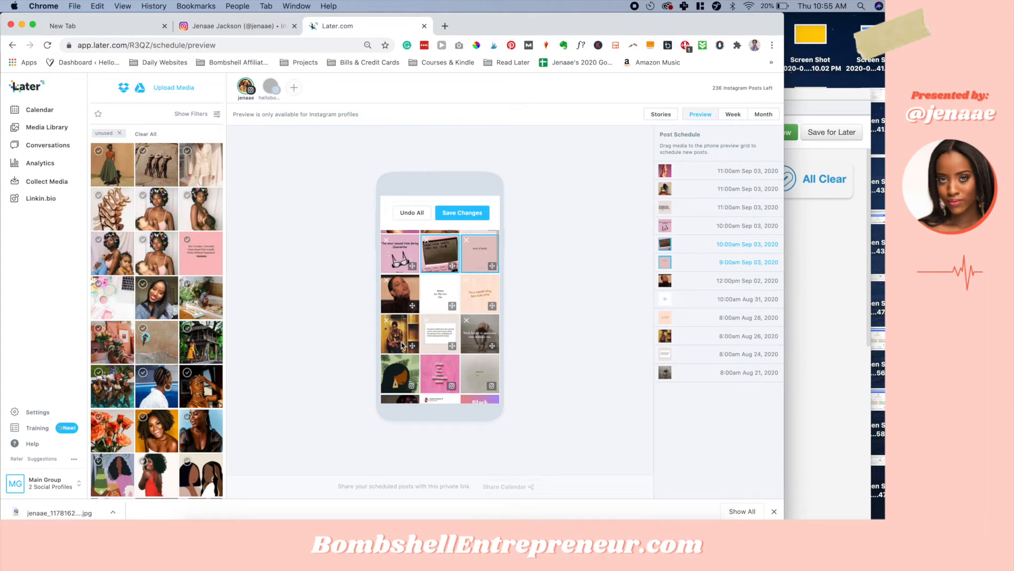
scroll(401, 346, "down", 1)
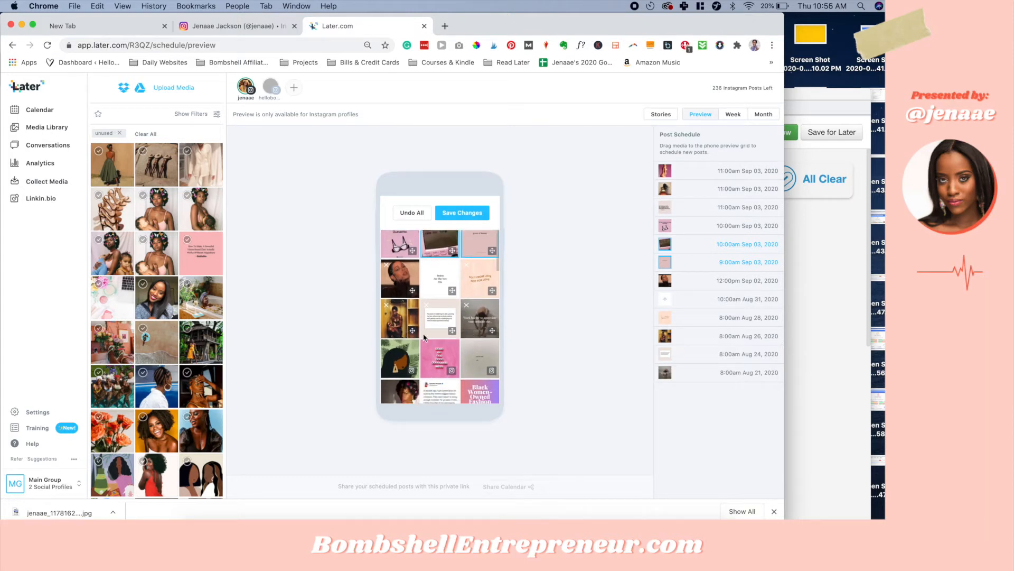
scroll(424, 337, "up", 1)
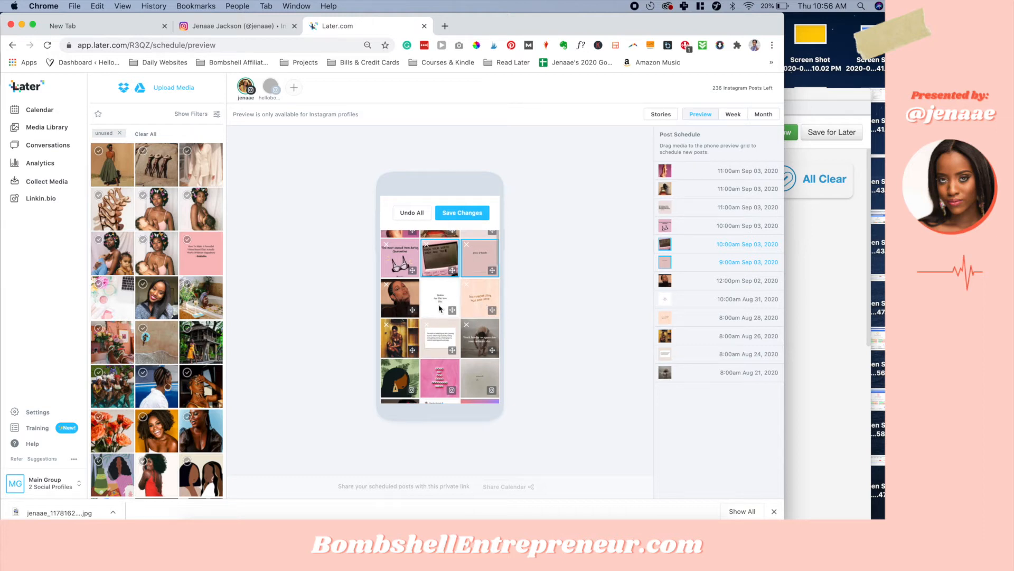
scroll(399, 300, "up", 1)
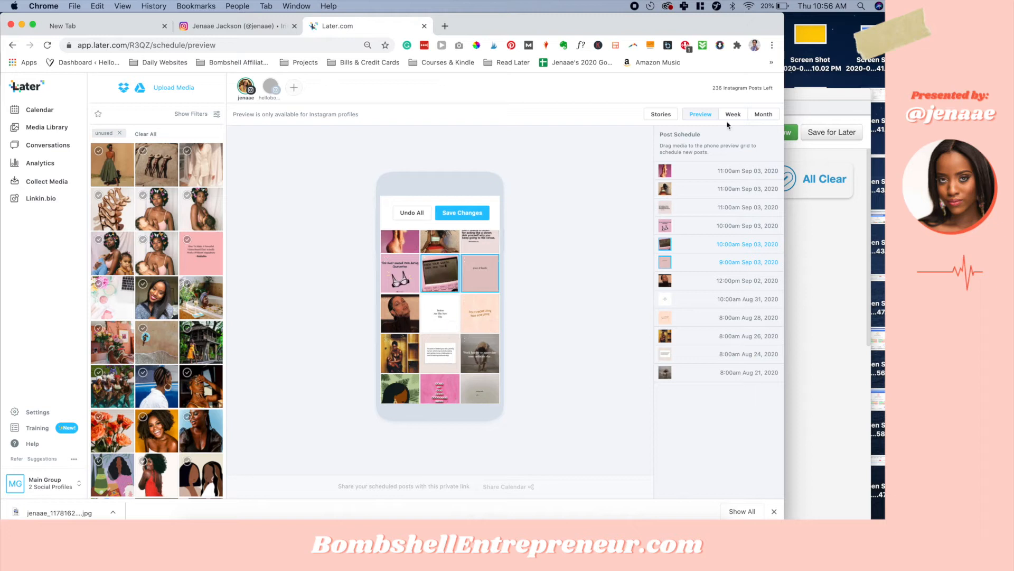
left_click(761, 115)
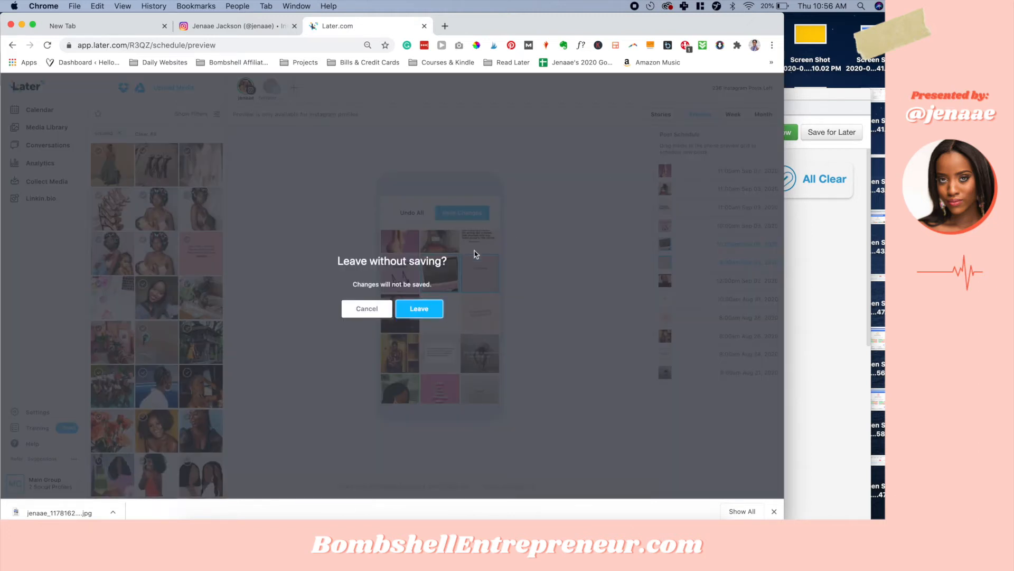
left_click(367, 309)
left_click(459, 213)
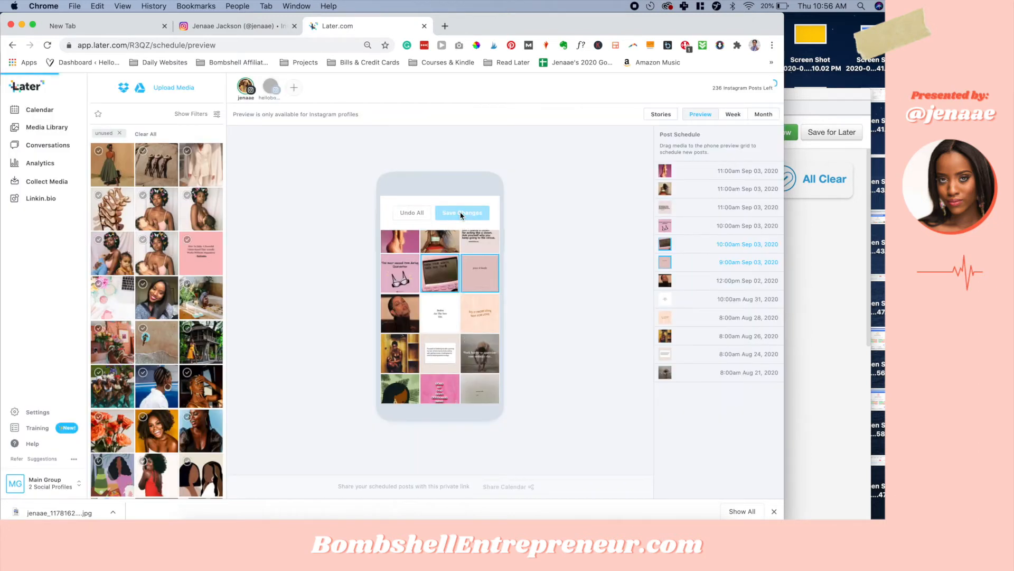
Step: In the month calendar, switch the August 31 "Brains Are The New Tits" post to Auto Publish and save it
left_click(765, 116)
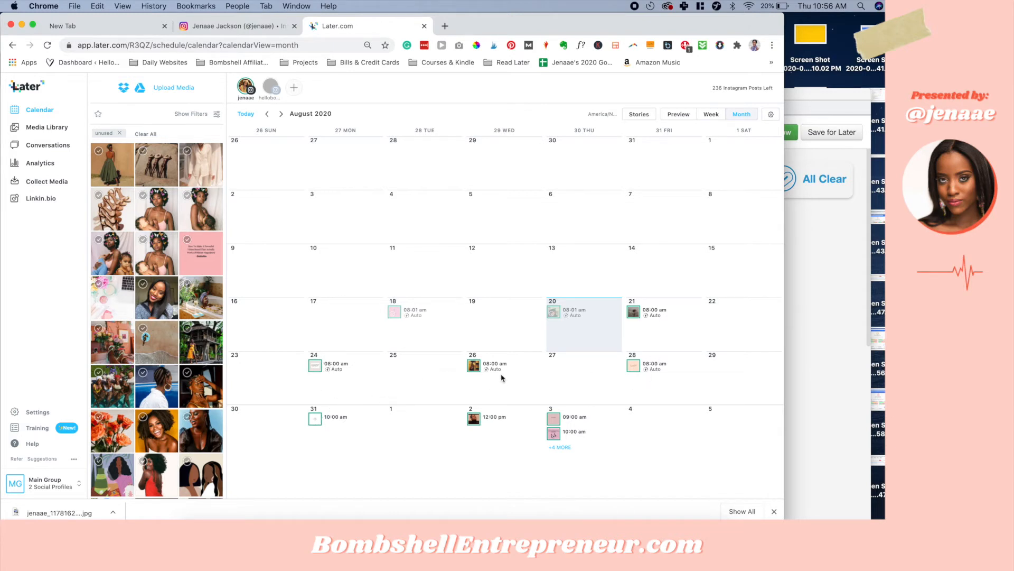
left_click(314, 418)
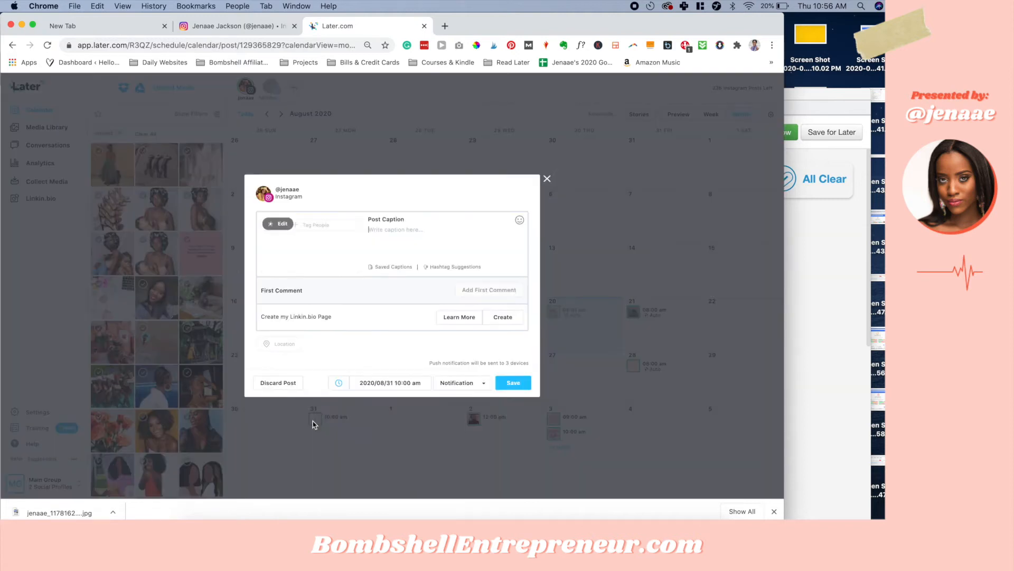
left_click(465, 413)
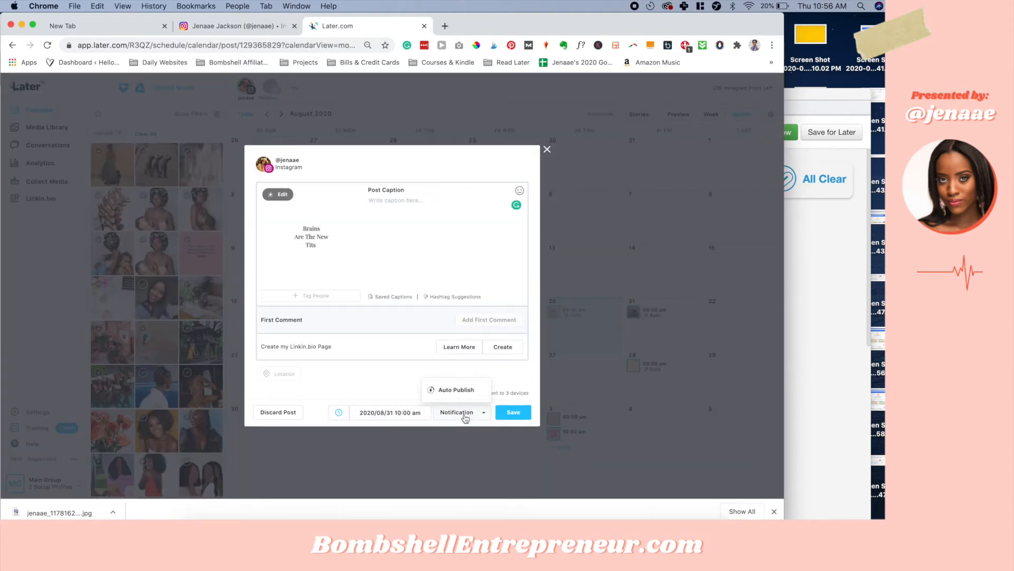
left_click(462, 391)
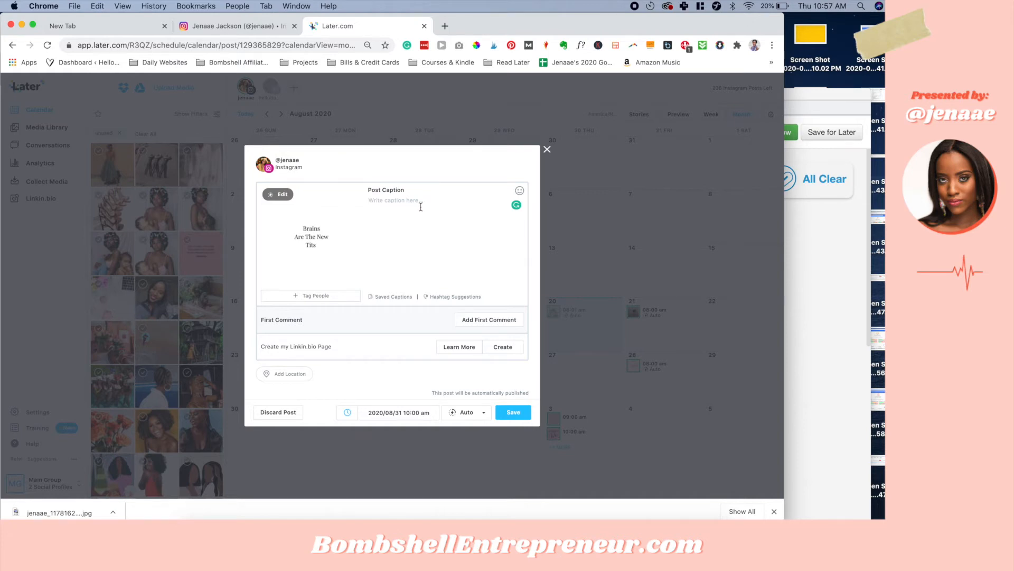
left_click(513, 413)
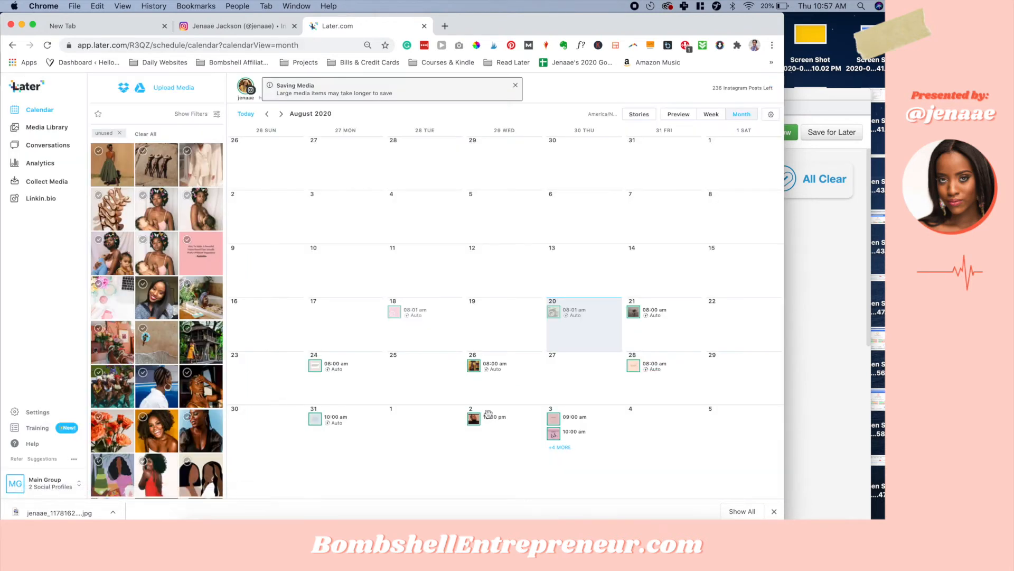
Step: Set the September 2 post to Auto Publish at 08:00 am and save it
left_click(472, 420)
left_click(459, 417)
left_click(467, 390)
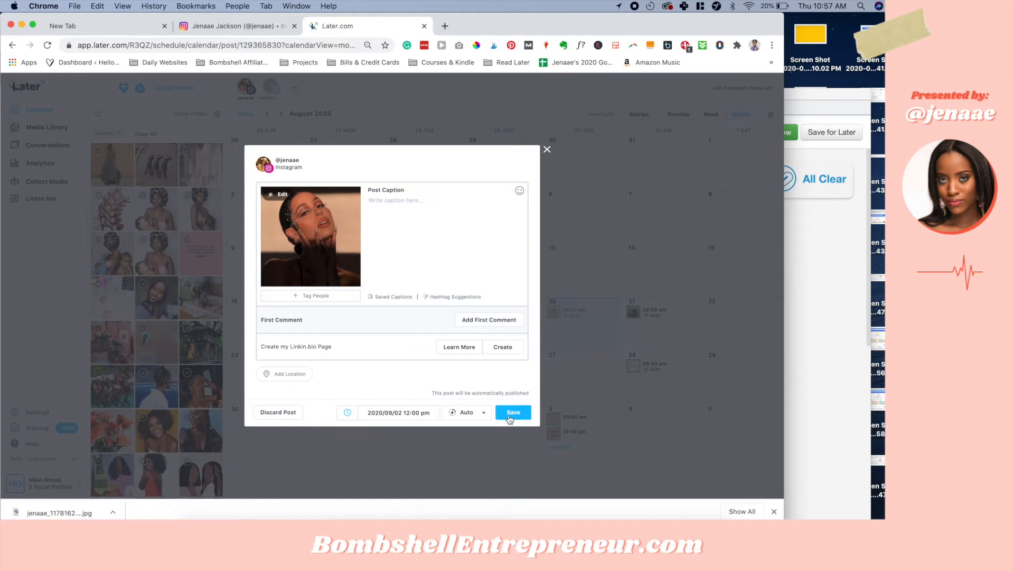
left_click(405, 417)
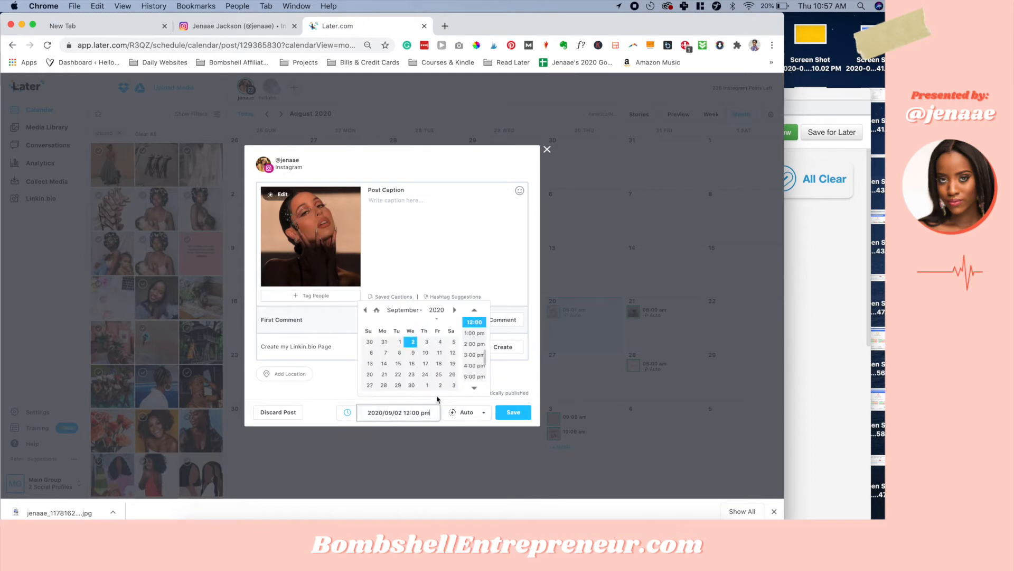
left_click(474, 312)
left_click(474, 322)
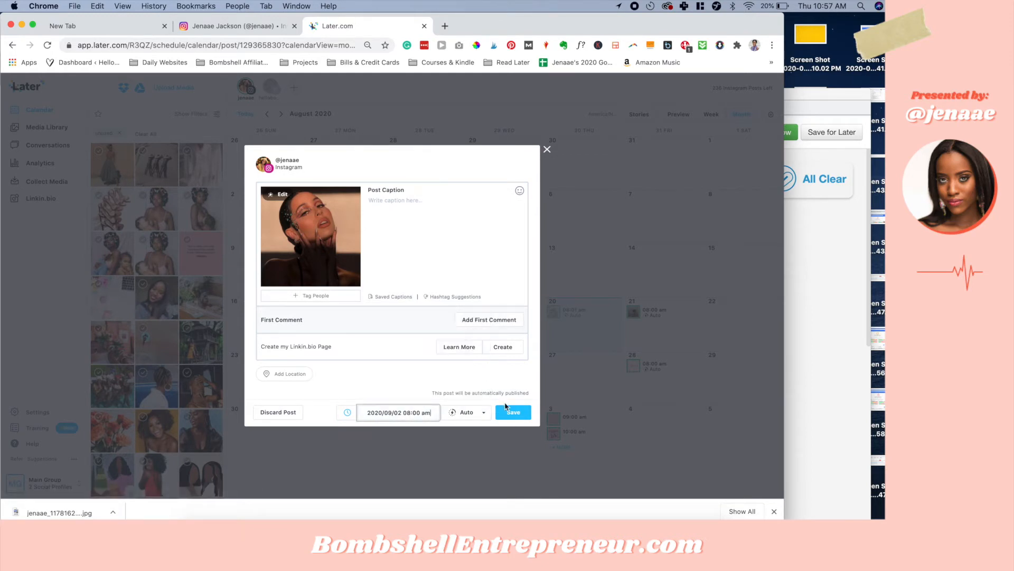
left_click(512, 417)
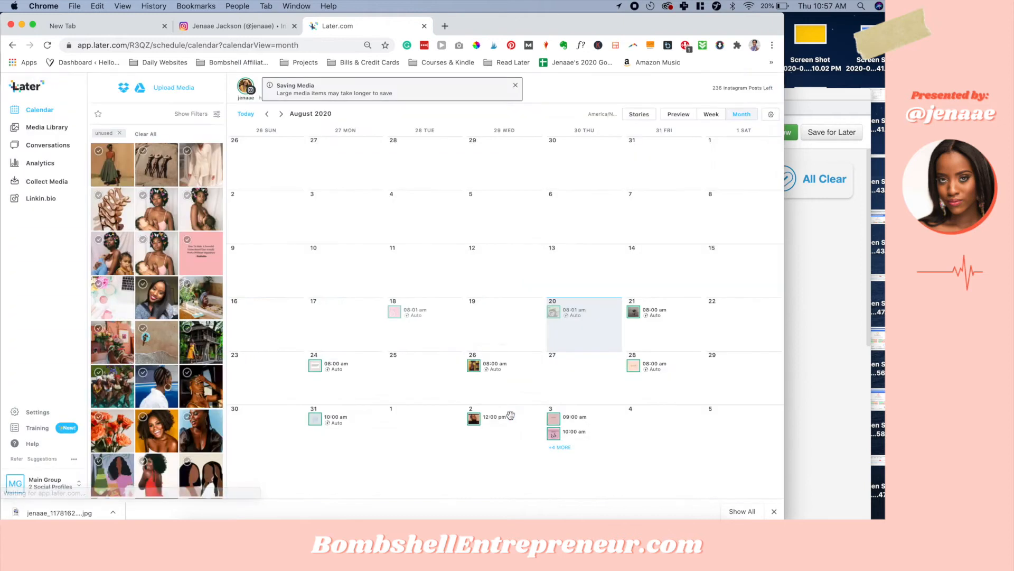
Step: Change the August 31 post's scheduled time to 08:00 am and save it
left_click(315, 419)
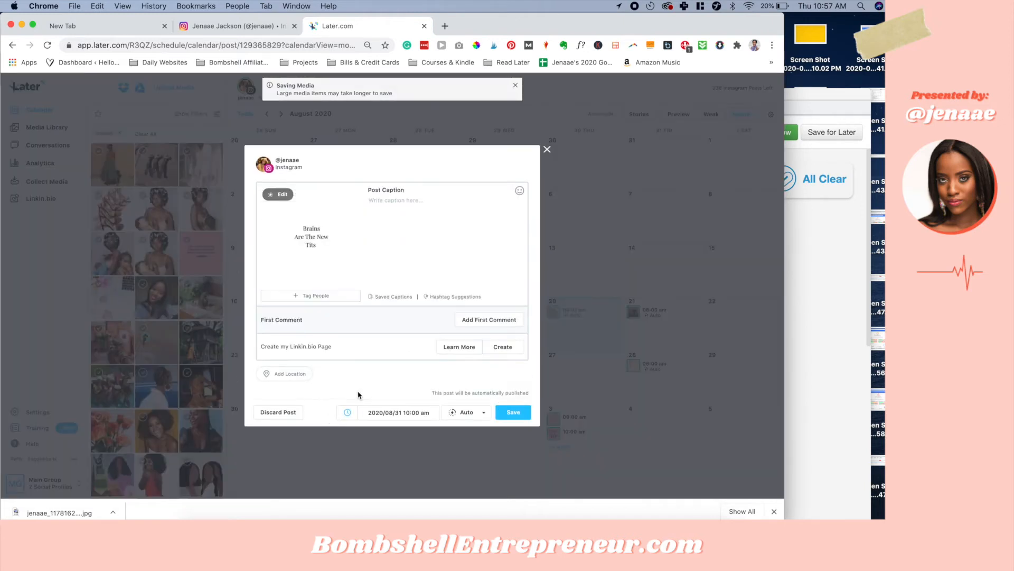
left_click(418, 418)
left_click(474, 312)
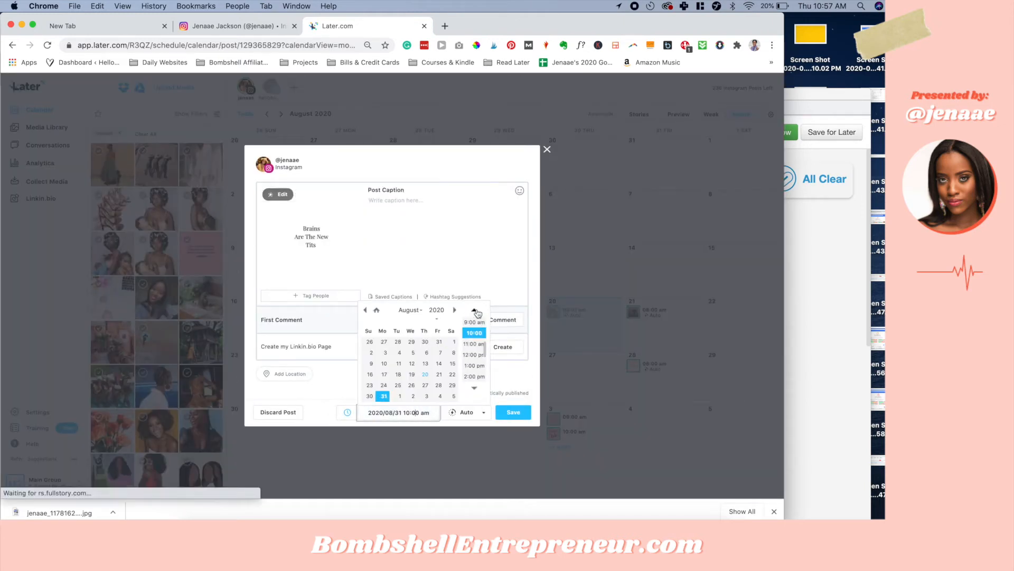
left_click(474, 322)
left_click(511, 412)
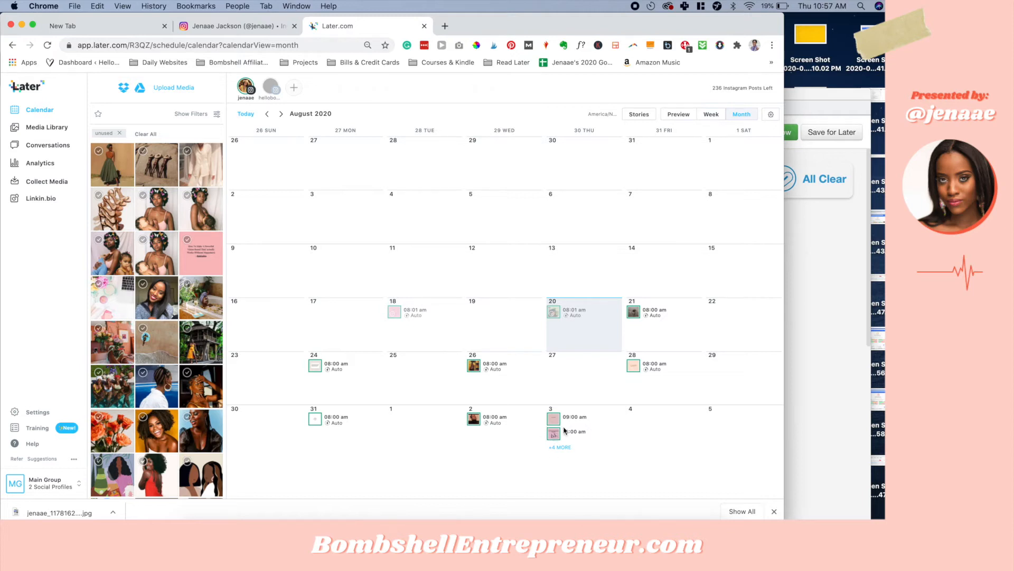
Step: Check the feed preview, return to the month calendar, and move all the September 3 posts to September 5
left_click(686, 119)
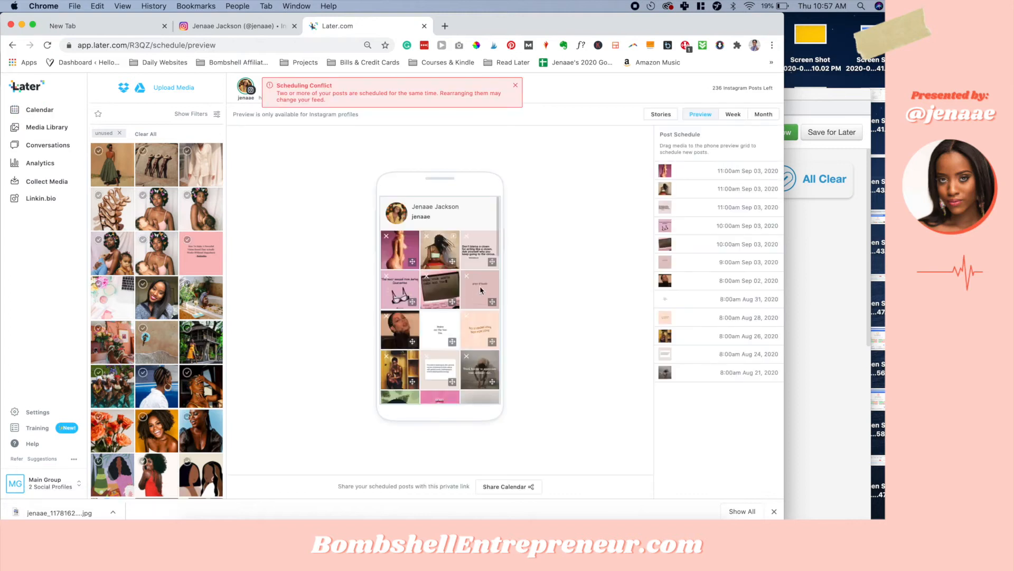
left_click(754, 115)
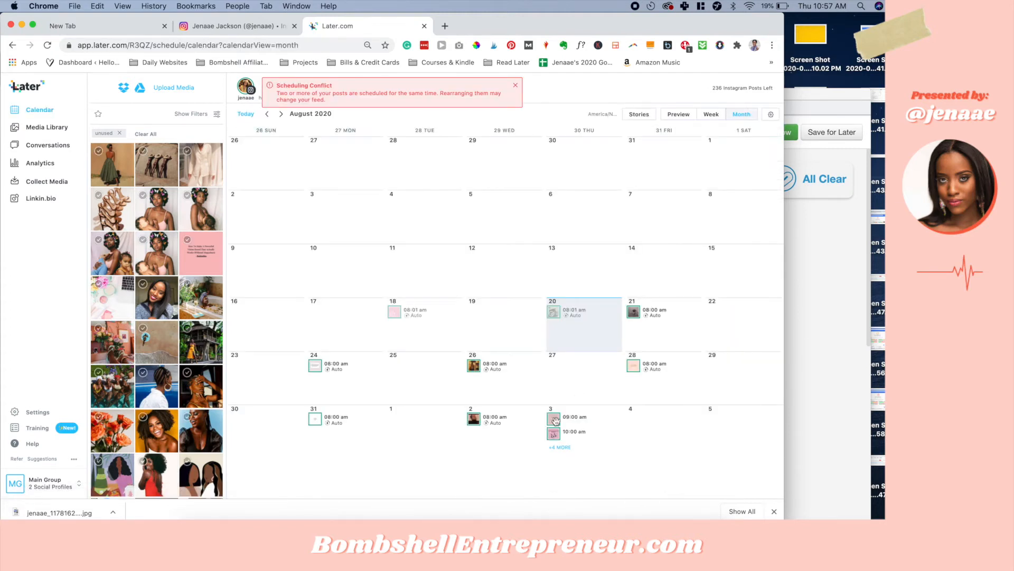
left_click_drag(556, 420, 661, 426)
left_click_drag(553, 420, 718, 429)
left_click_drag(632, 420, 718, 421)
left_click_drag(553, 421, 715, 453)
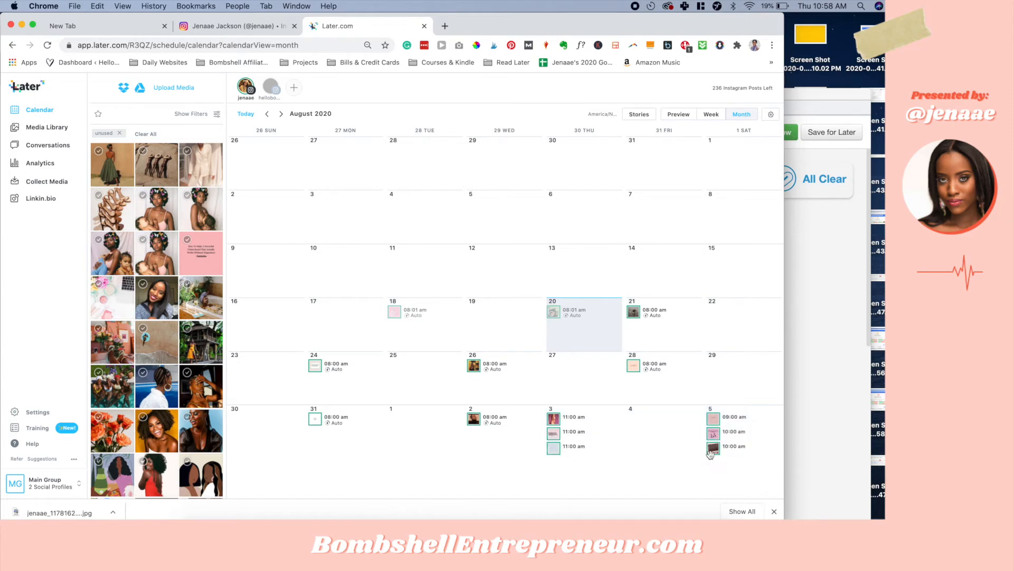
left_click_drag(554, 422, 709, 428)
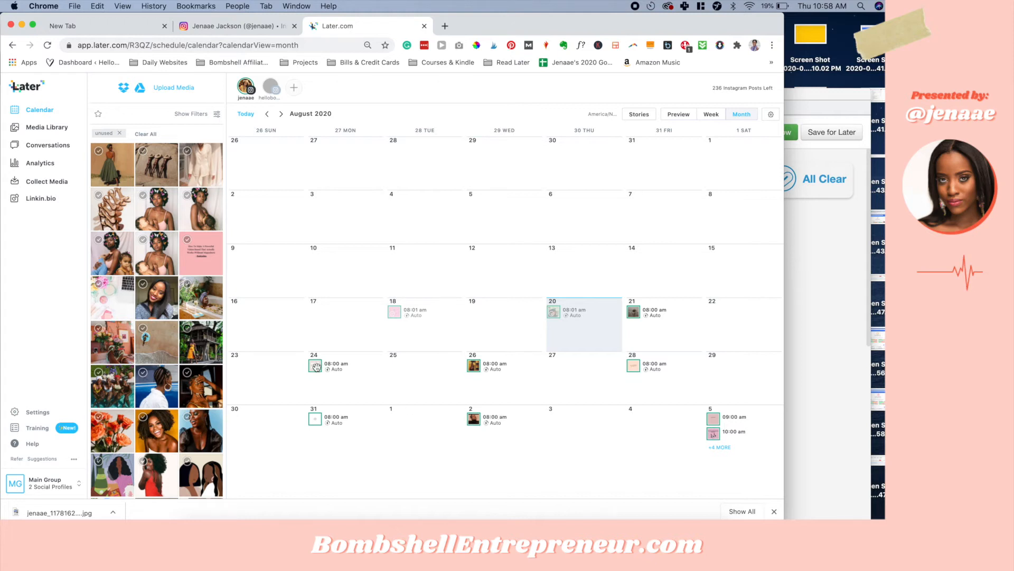
Step: Open the August 21 post to review its caption, hashtags and schedule, and save it
left_click(633, 312)
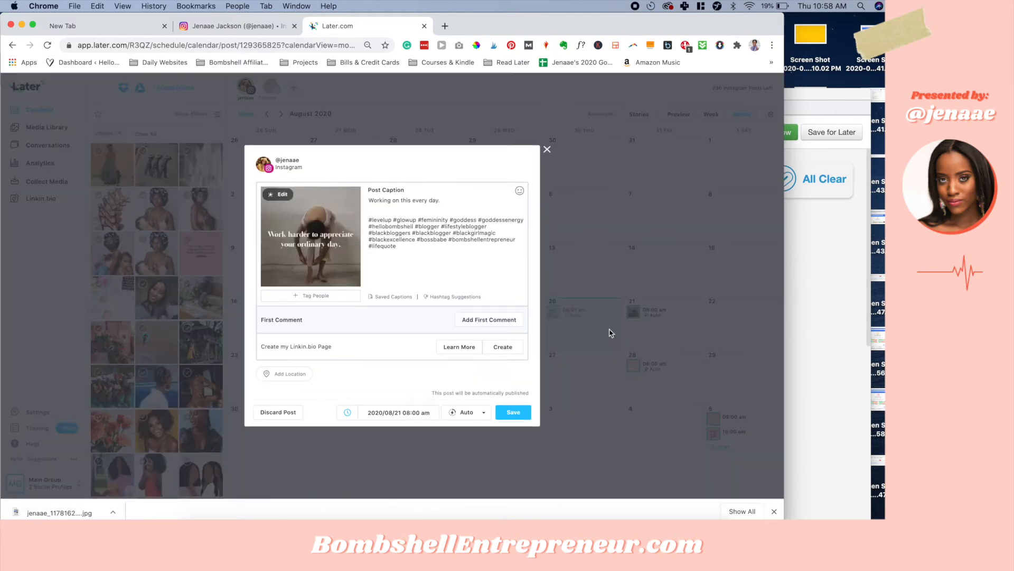
left_click(509, 413)
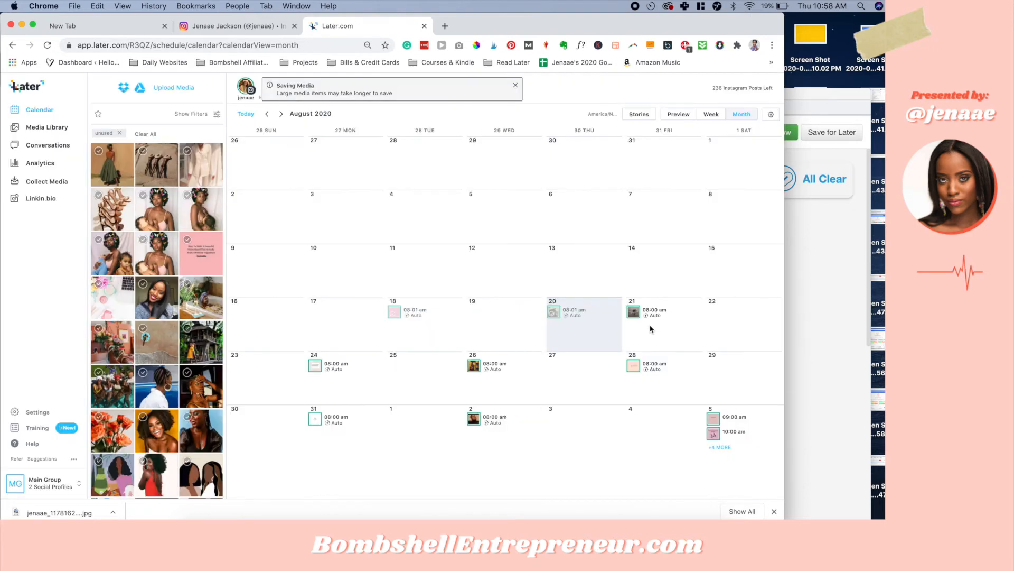
Step: Add the saved Level up, Evergreen and Style, Lifestyle, Self Improvement hashtag captions below the August 24 post's caption text and save the post
left_click(312, 370)
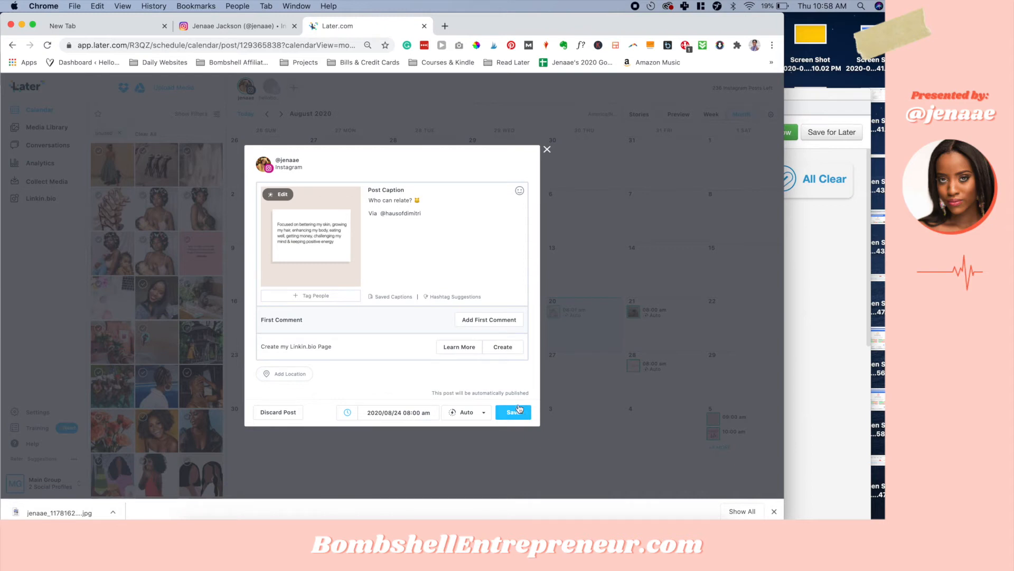
left_click(459, 214)
key("Return")
left_click(400, 298)
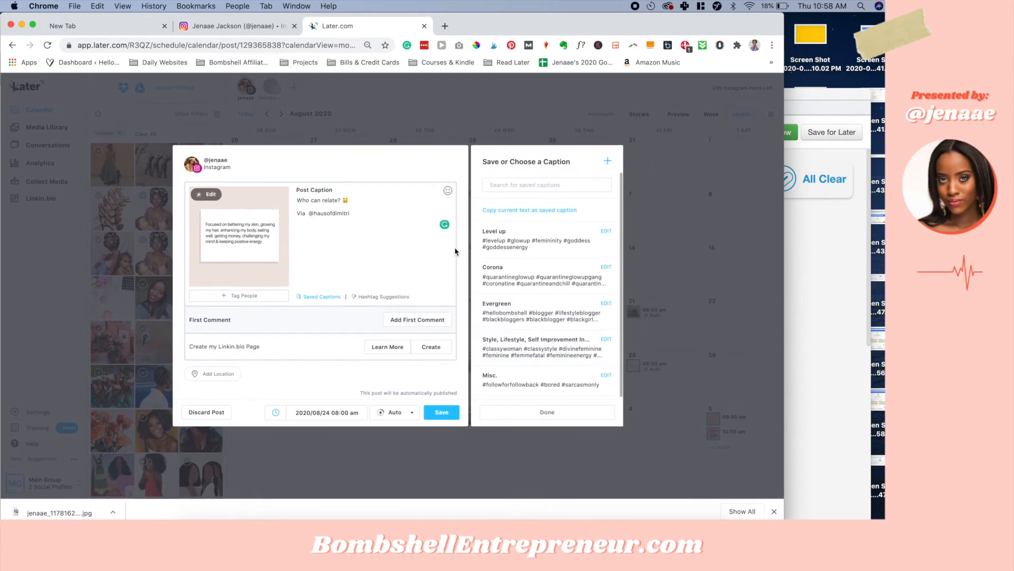
left_click(508, 255)
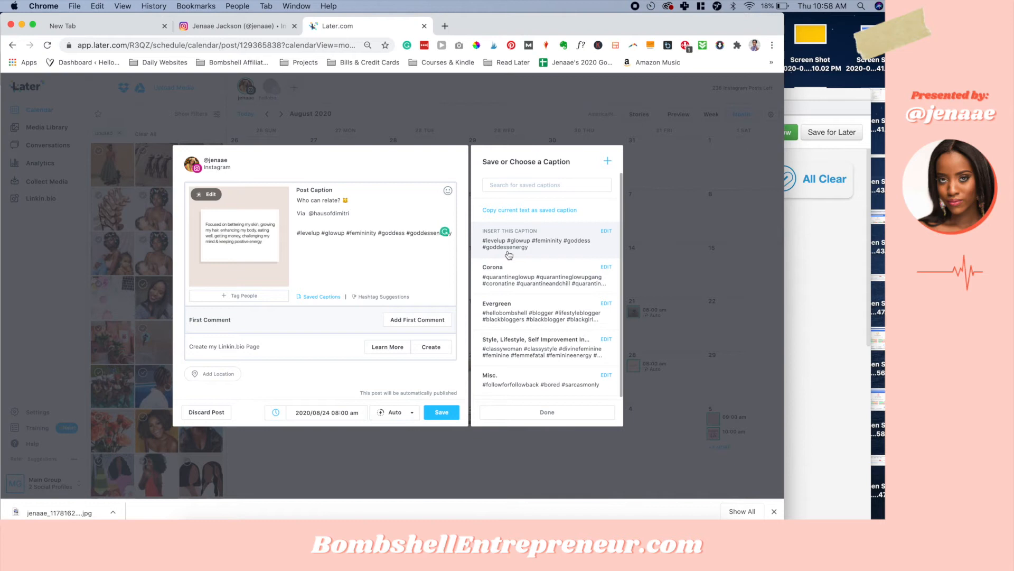
left_click(510, 312)
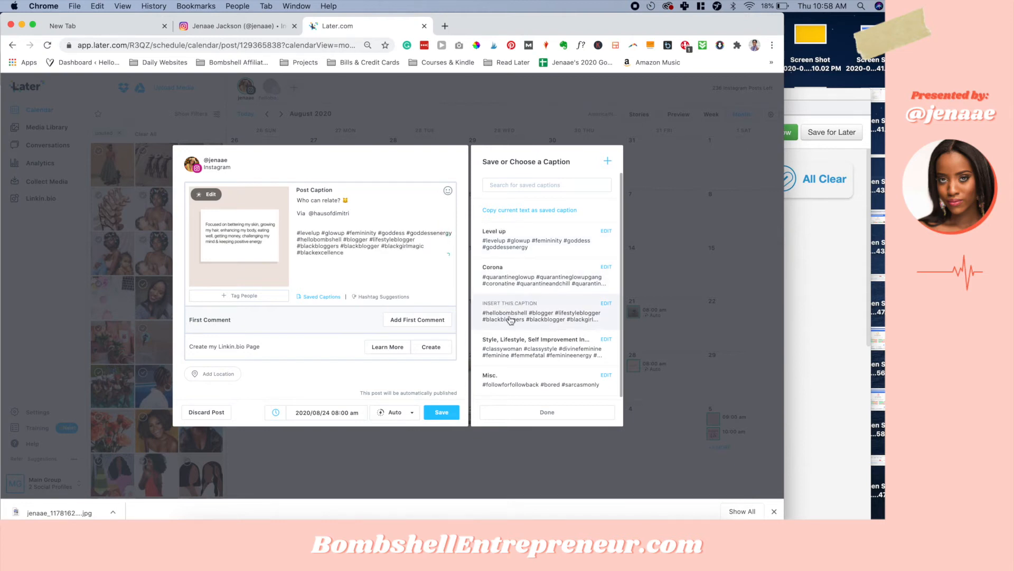
left_click(510, 354)
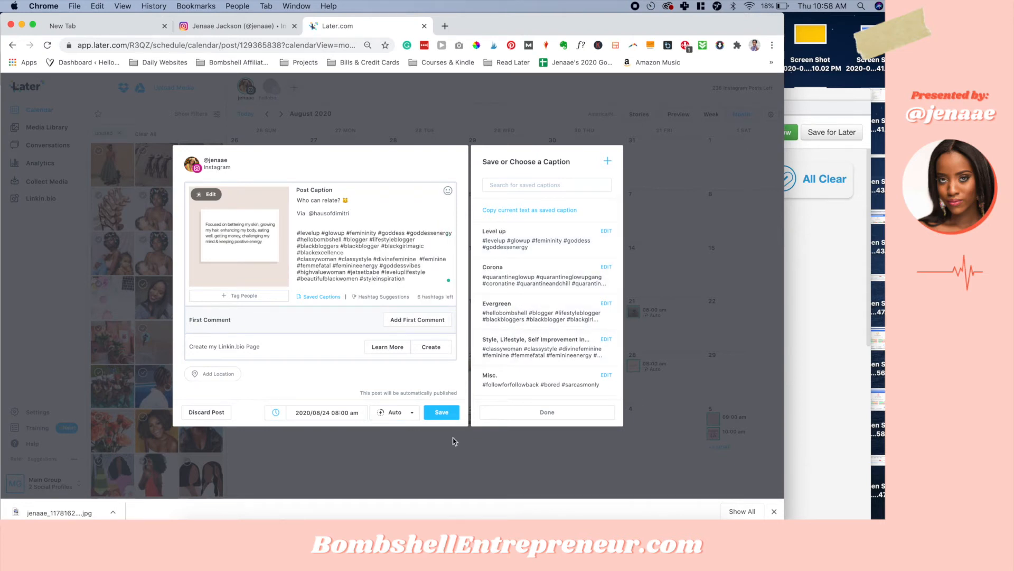
left_click(438, 412)
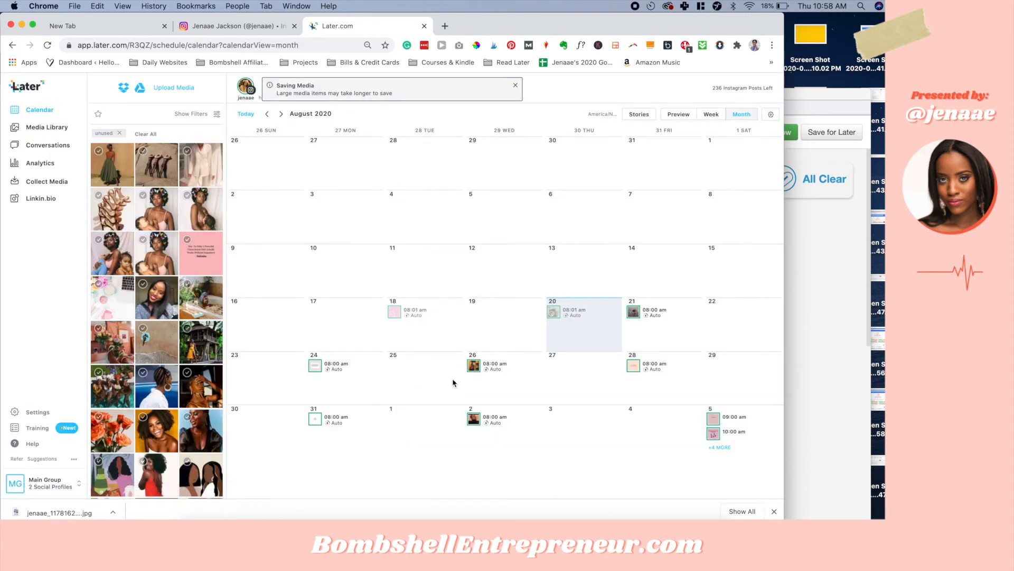
Step: Add the line "Tag the model." between the opening text and the hashtags in the August 26 post's caption, and save it
left_click(474, 368)
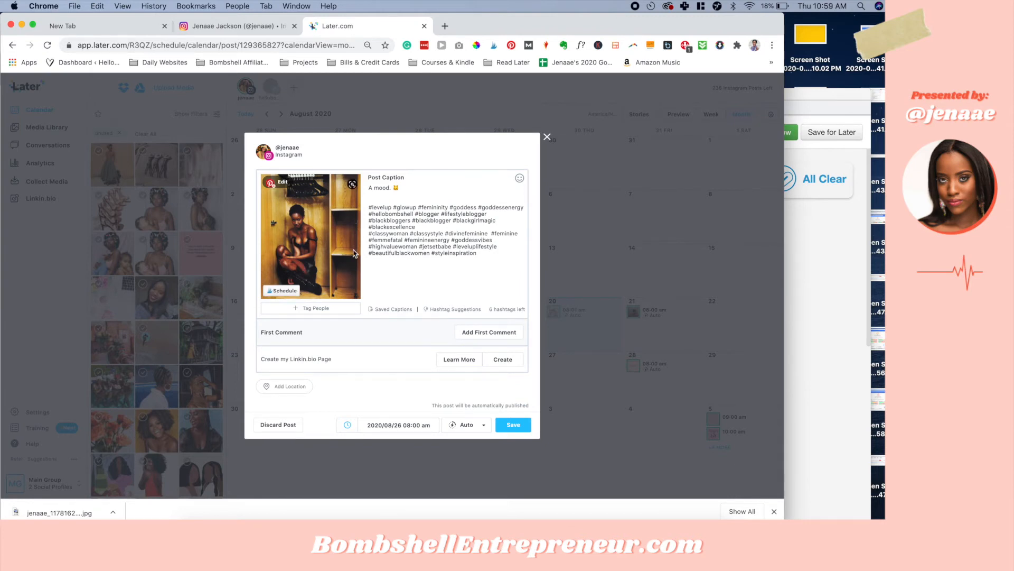
left_click(438, 188)
key("Return")
key("Return")
type("Tag the model.")
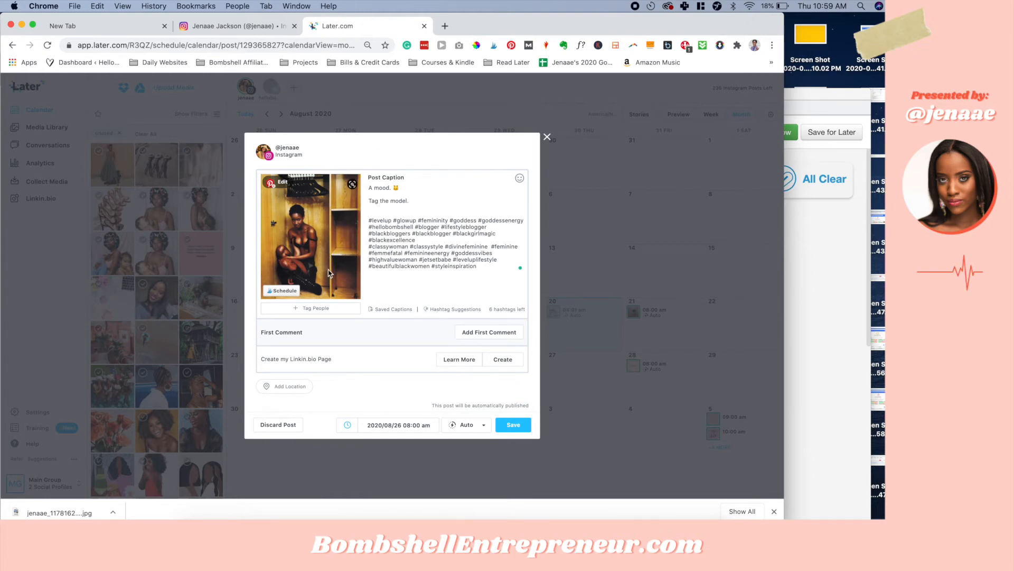
left_click(511, 425)
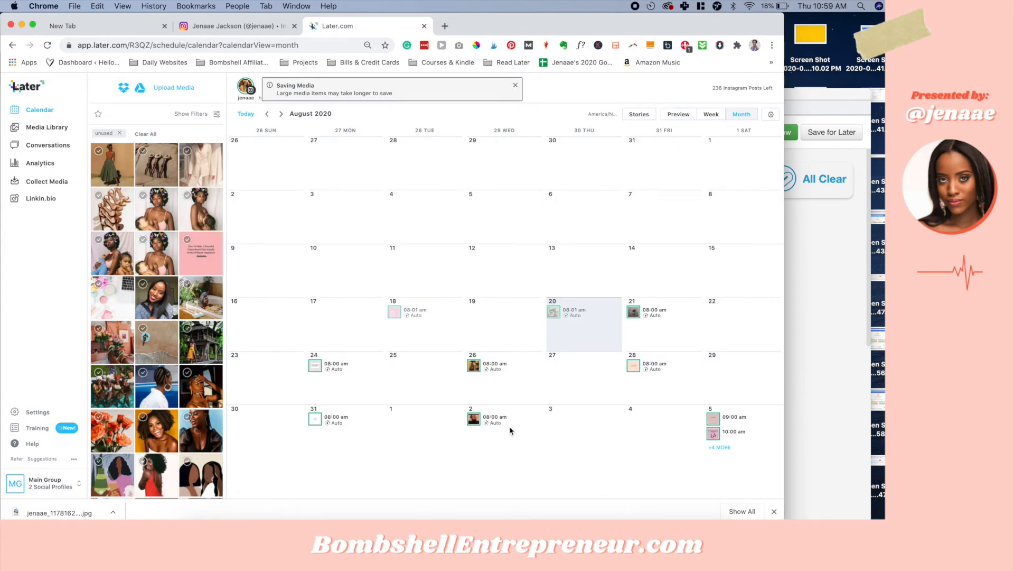
Step: Caption the August 28 post "Tag the creator." and insert the saved Level up, Evergreen and Style, Lifestyle, Self Improvement hashtags below it
left_click(640, 371)
left_click(437, 200)
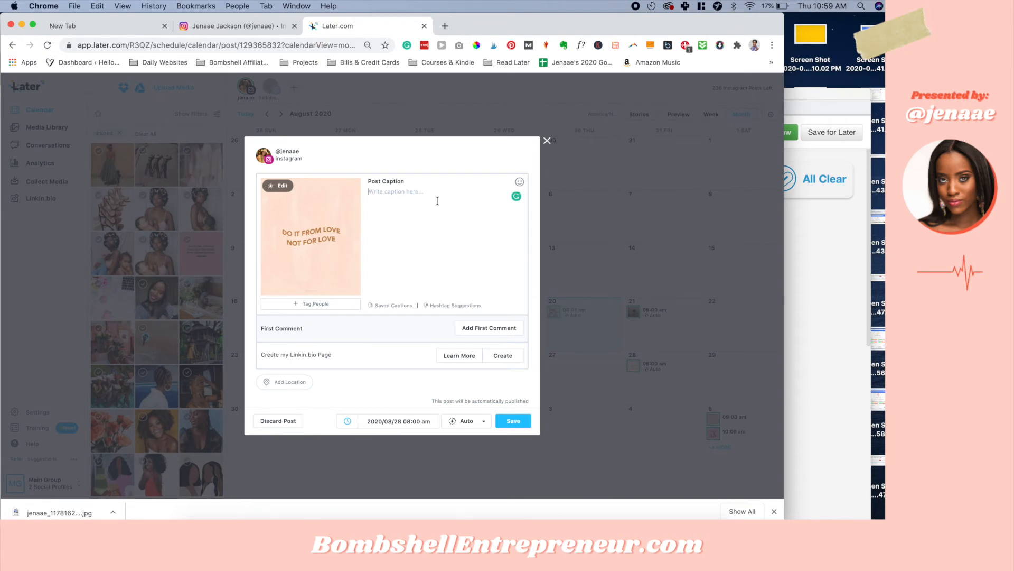
mouse_move(321, 223)
type("Tag the creator.")
left_click(392, 306)
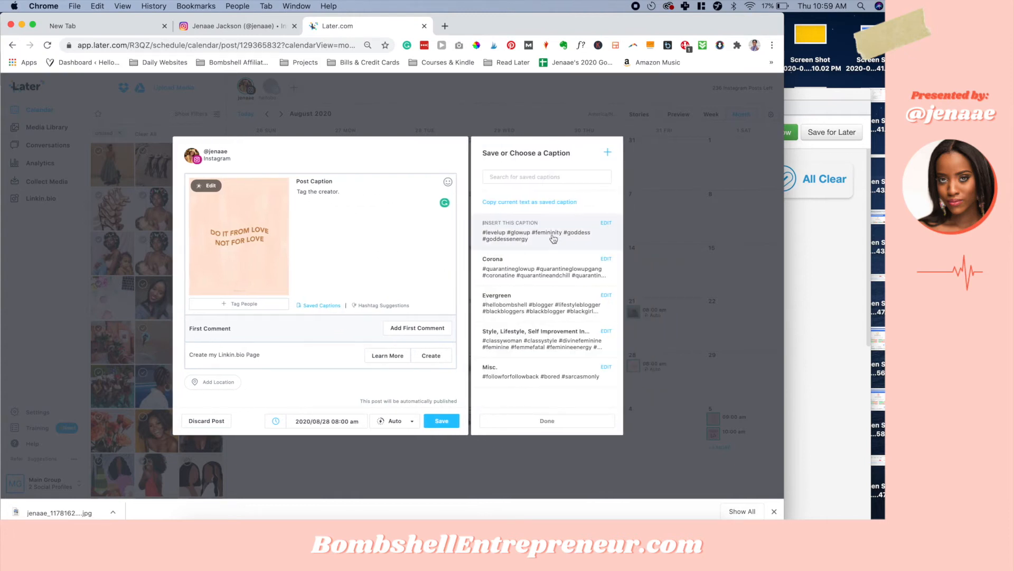
left_click(553, 238)
left_click(523, 306)
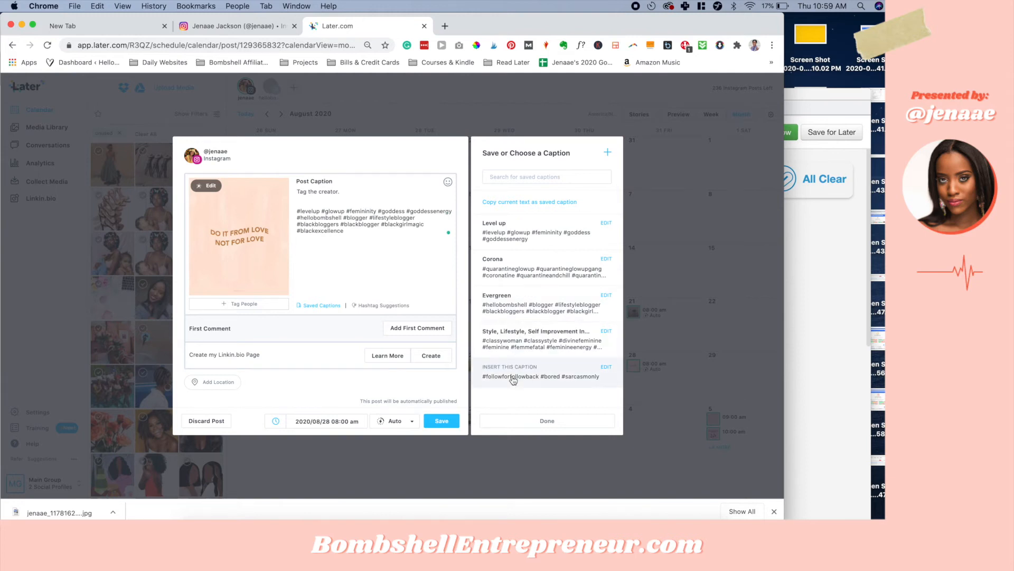
left_click(524, 345)
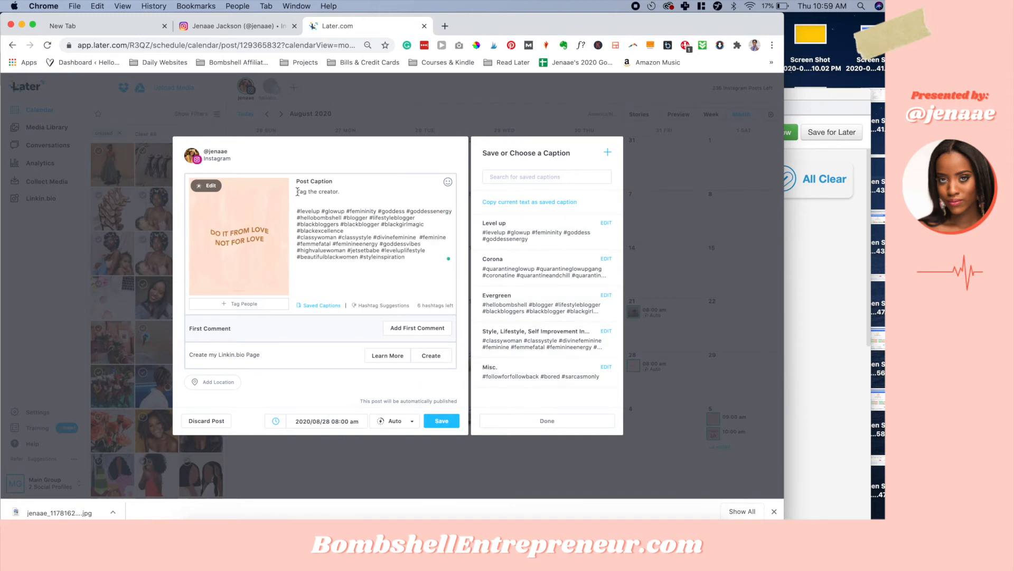
Step: Start the August 28 caption with "Do it from love, not for love." and a pink hearts emoji above the creator line, and save the post
key("Return")
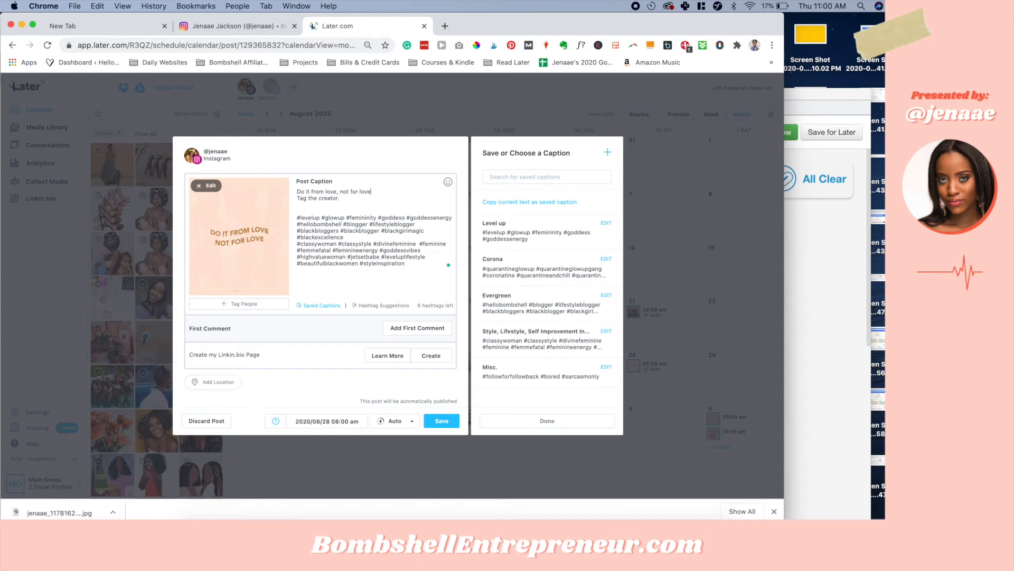
key("Return")
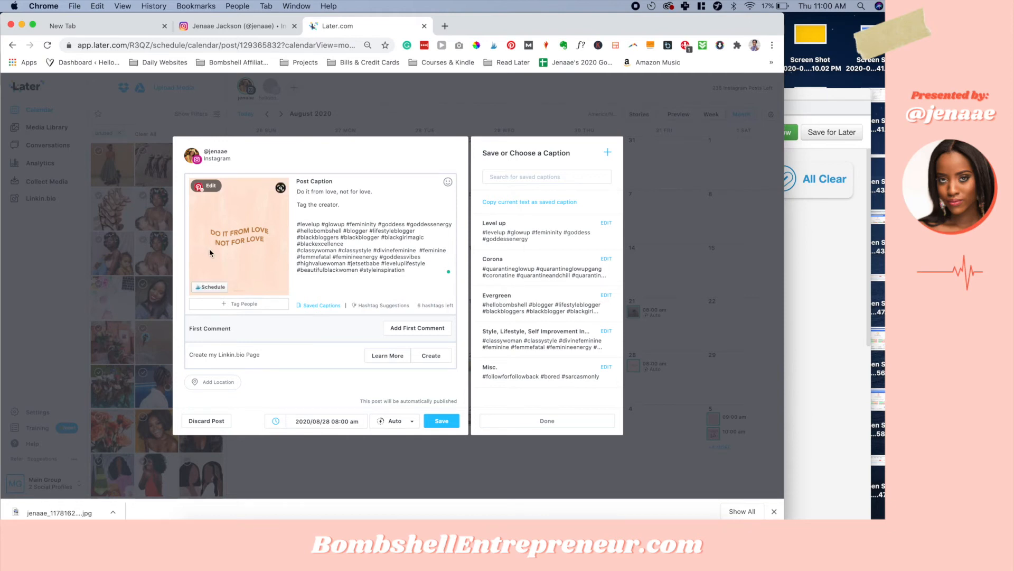
left_click(447, 181)
type("heart")
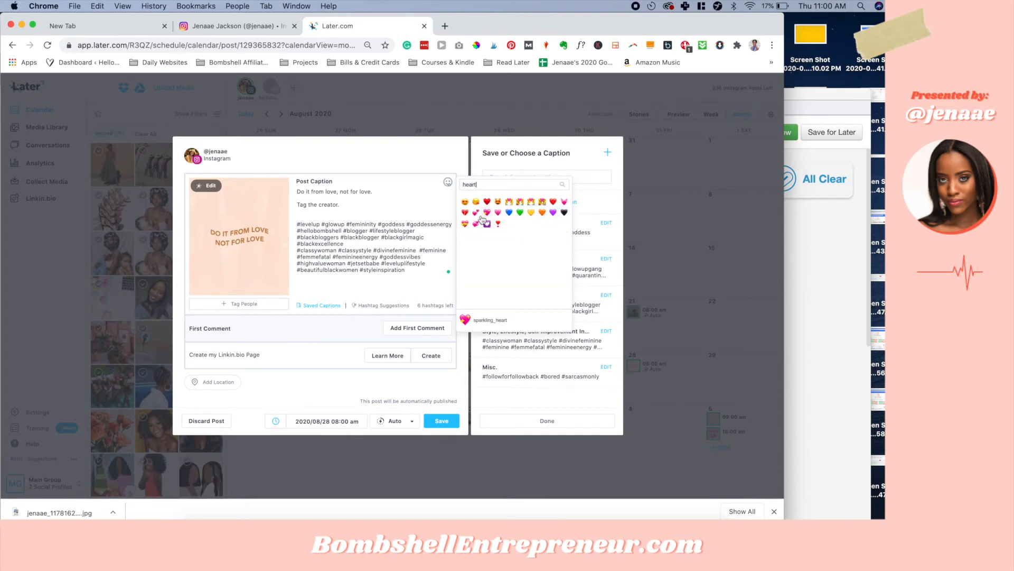
left_click(476, 213)
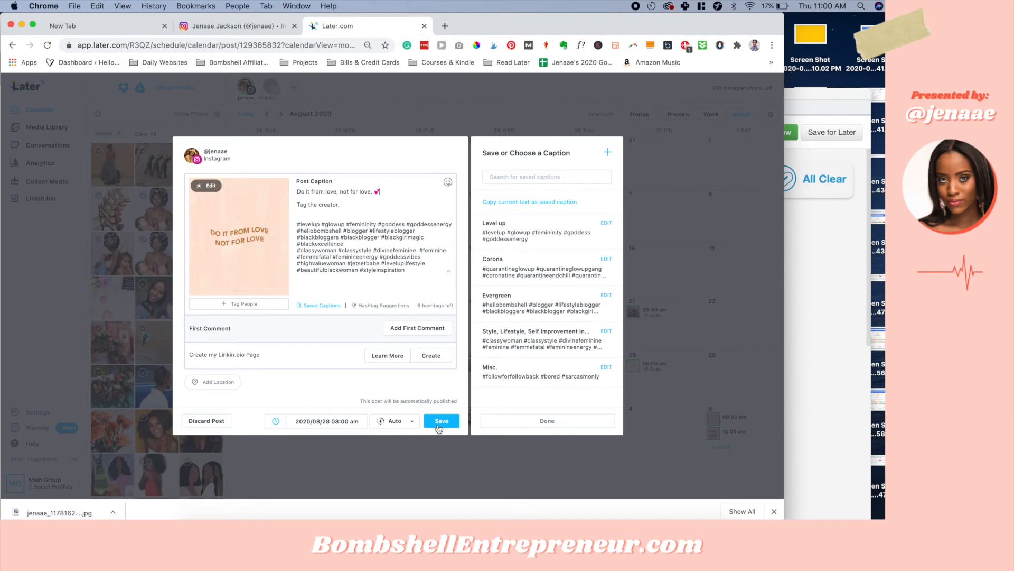
mouse_move(214, 270)
left_click(442, 421)
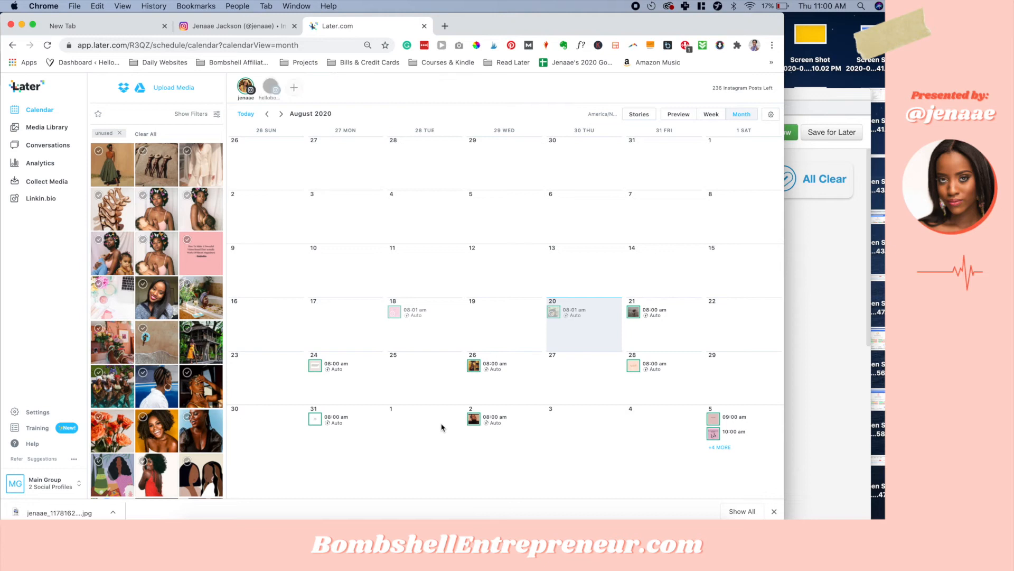
Step: Caption the August 31 post "Say it ain't so." followed by a clapping hands emoji in the medium-dark skin tone
left_click(315, 423)
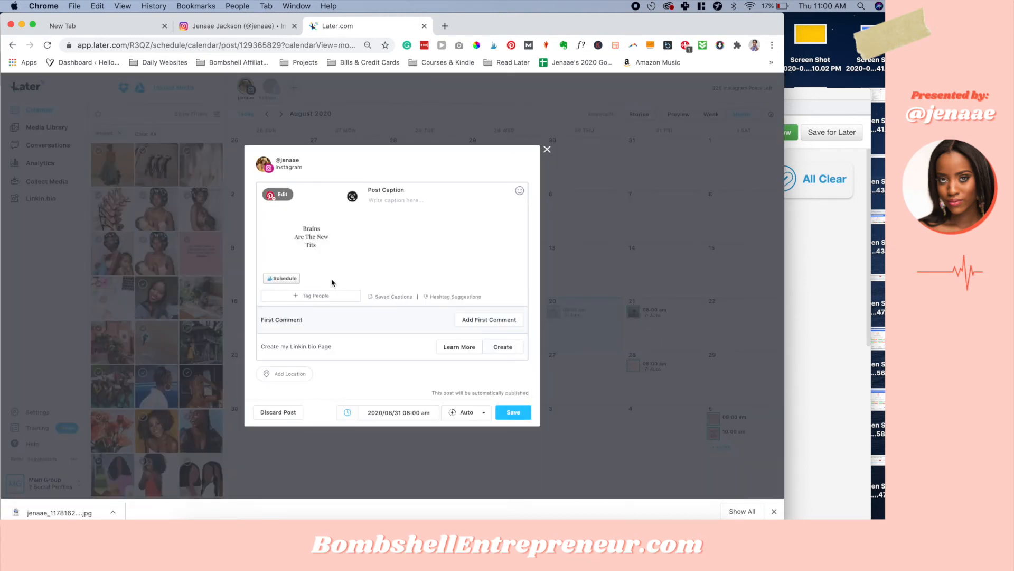
left_click(400, 208)
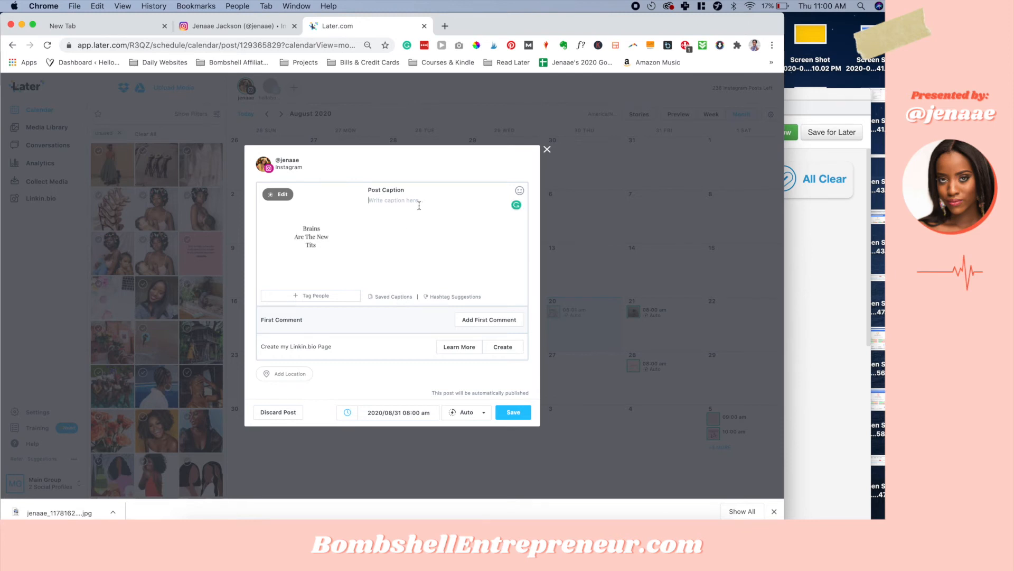
type("Say it aint so.")
mouse_move(392, 198)
left_click(417, 213)
left_click(520, 190)
left_click(548, 193)
type("clap")
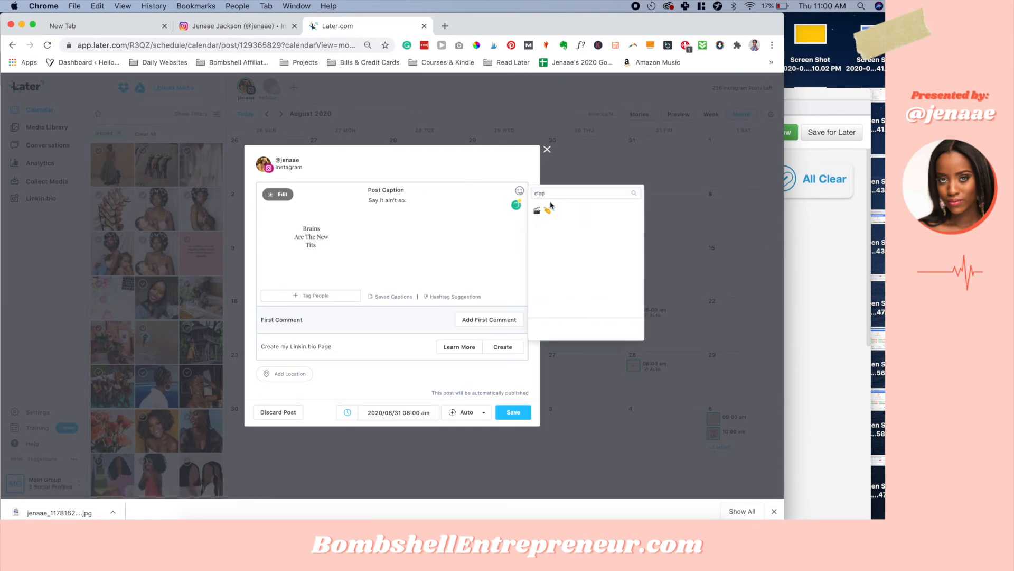
left_click(548, 210)
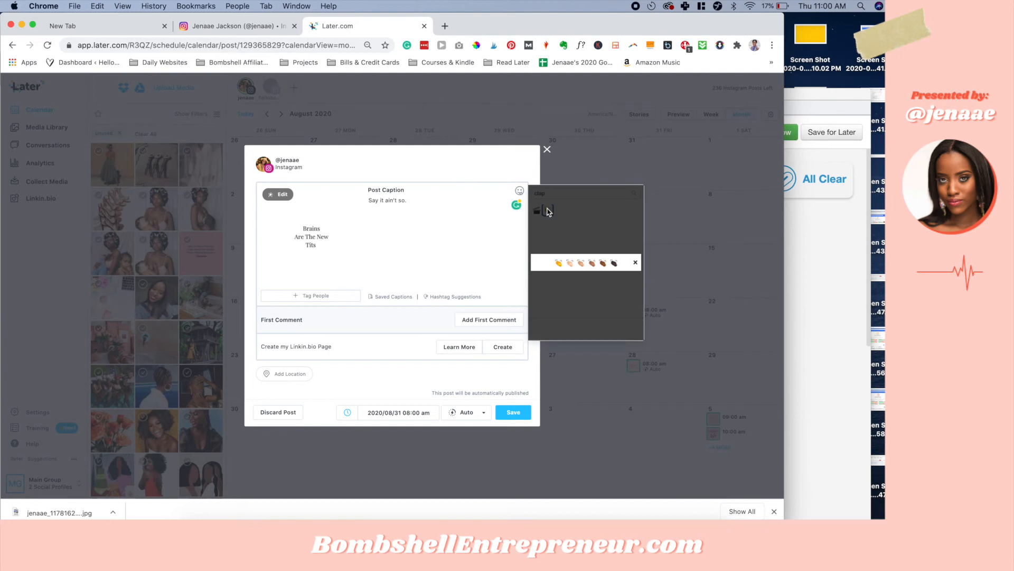
left_click(602, 262)
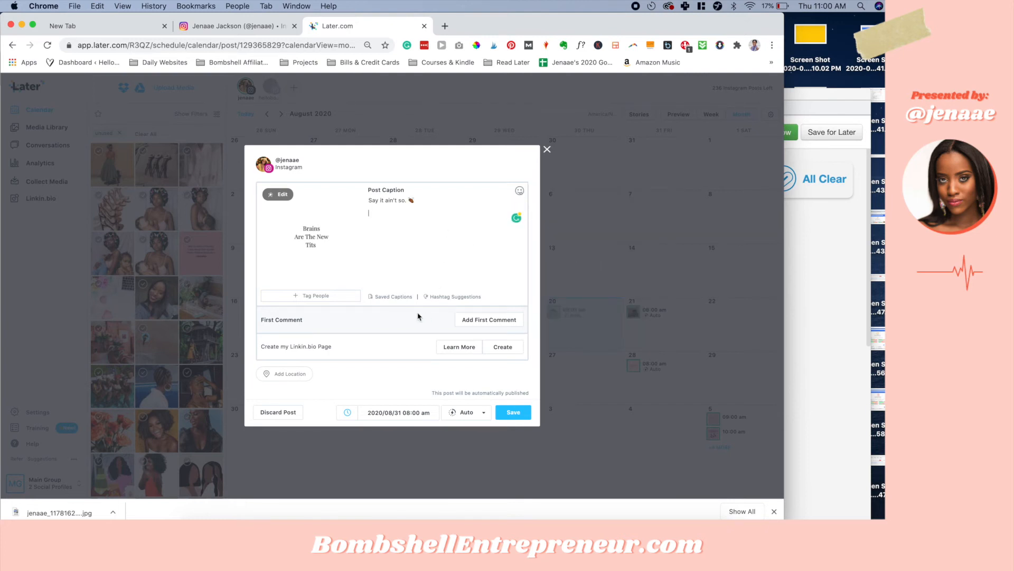
Step: Insert the saved Level up, Evergreen and Style, Lifestyle, Self Improvement hashtags under the August 31 caption and save the post
left_click(397, 296)
left_click(527, 252)
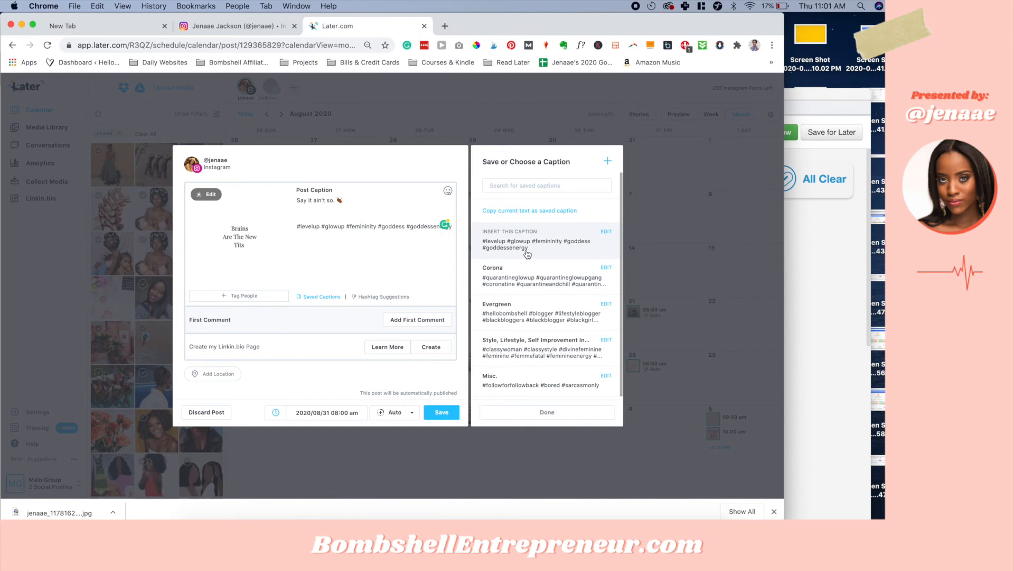
left_click(520, 317)
left_click(513, 362)
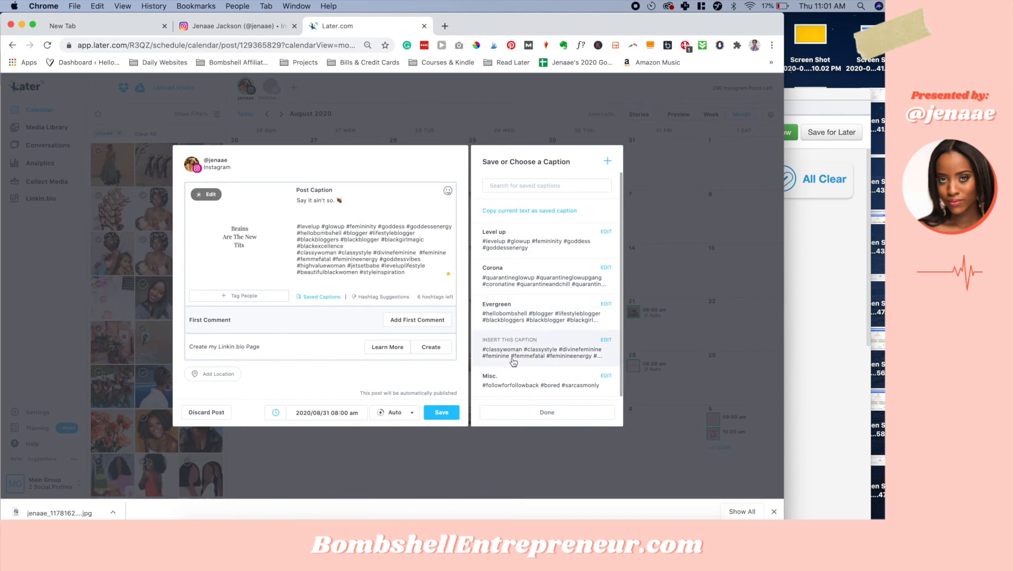
left_click(444, 412)
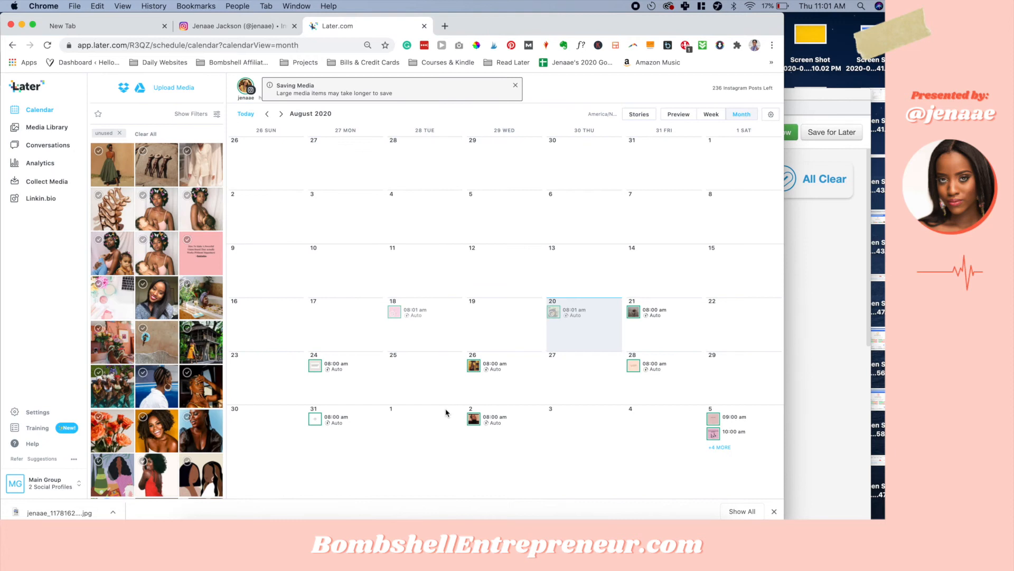
Step: Open the September 2 post and fill its caption with the saved Level up, Evergreen and Style, Lifestyle, Self Improvement hashtags
left_click(474, 420)
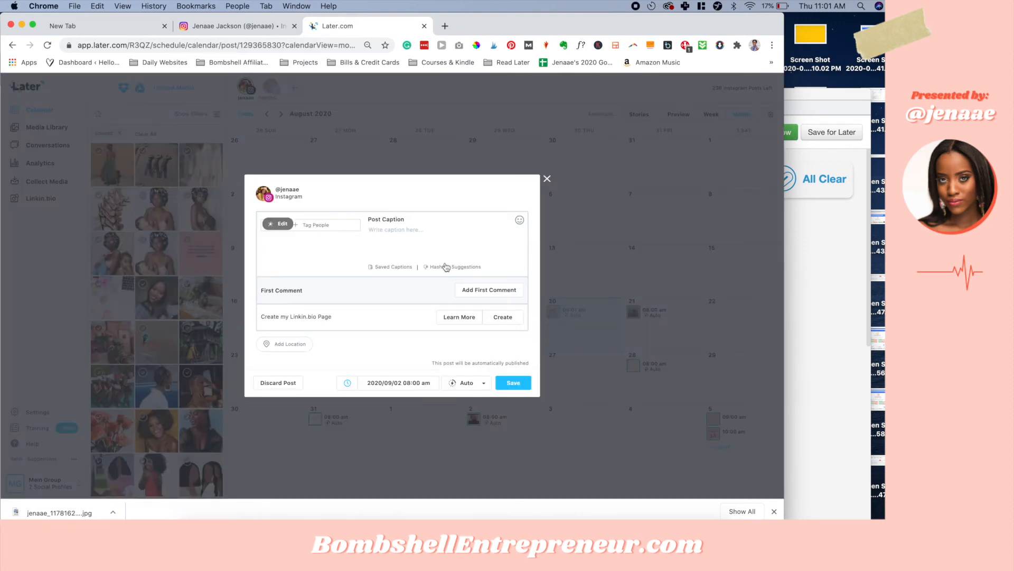
left_click(443, 208)
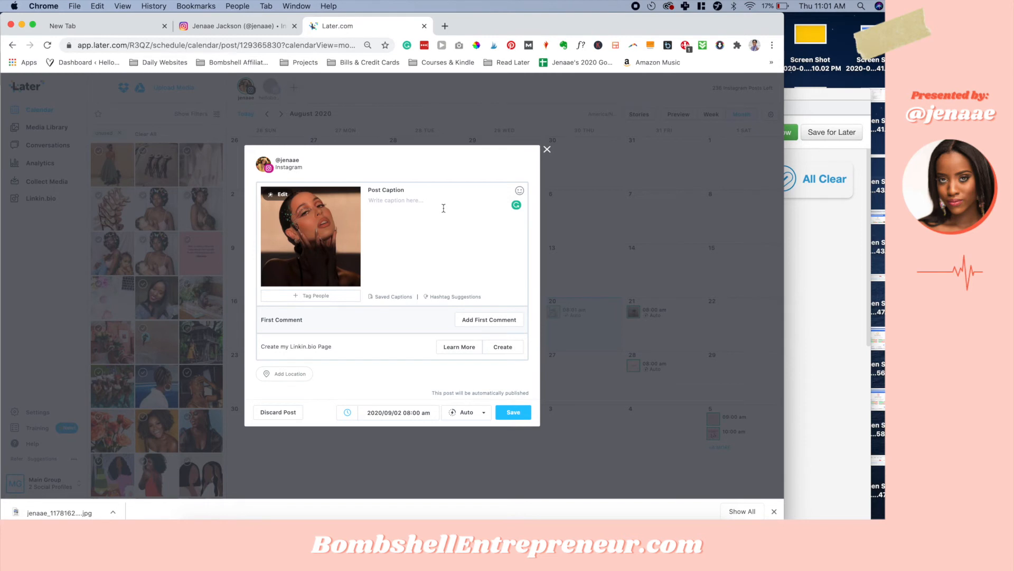
left_click(404, 297)
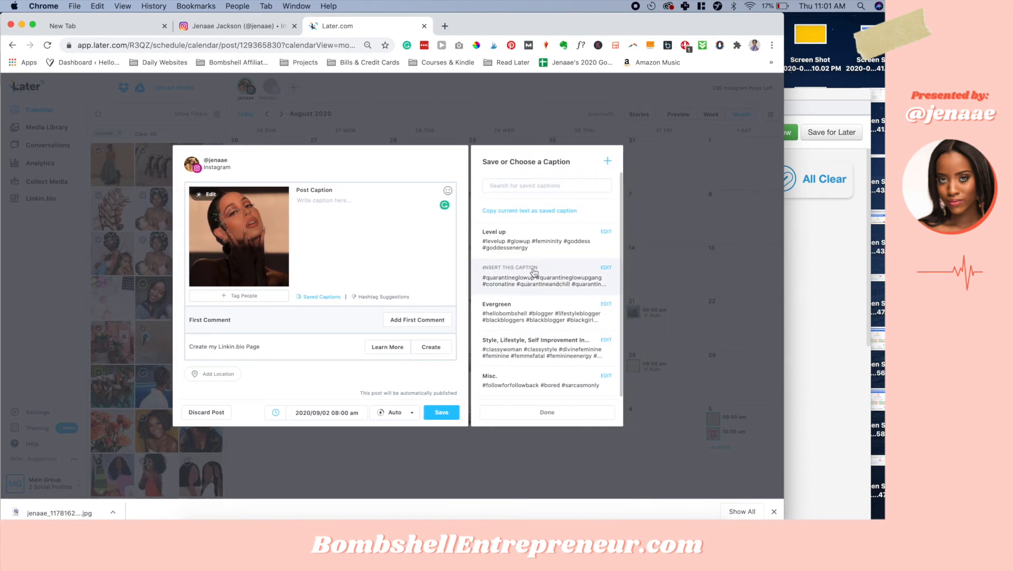
left_click(529, 256)
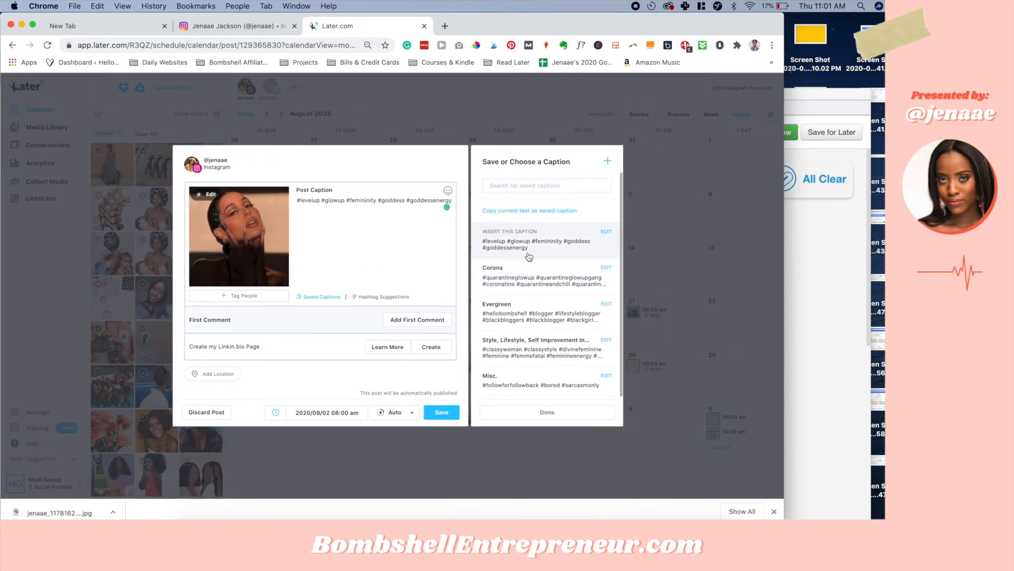
left_click(516, 322)
left_click(519, 344)
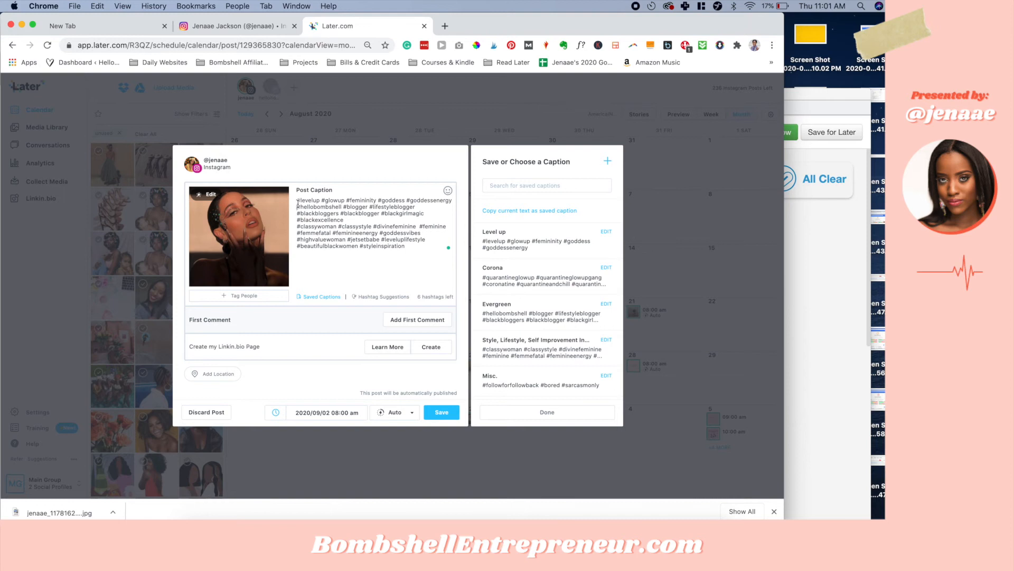
Step: Put a sparkles emoji with a blank line above the hashtags in the September 2 caption, and save the post
key("Return")
key("Return")
key("Return")
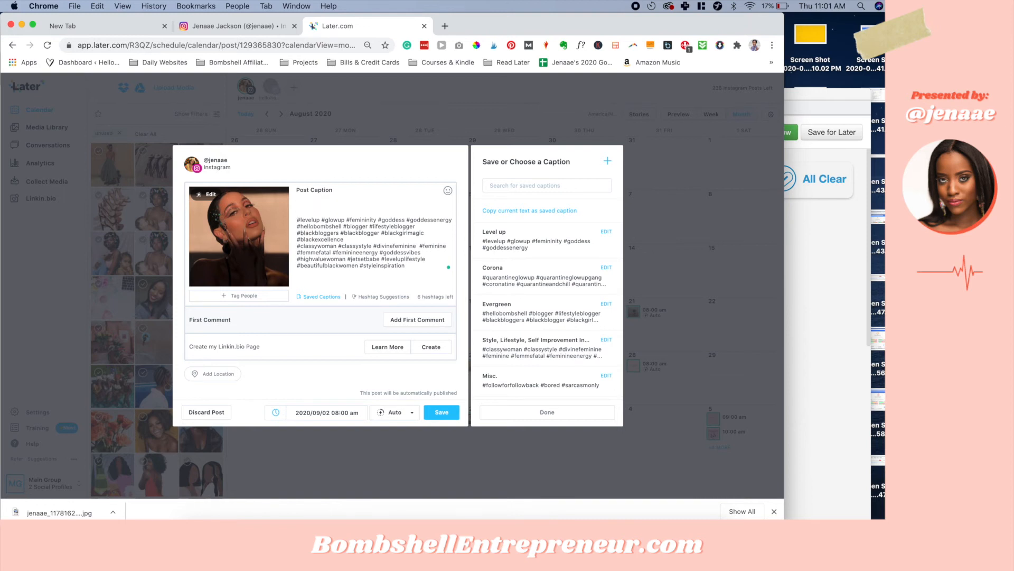
key("BackSpace")
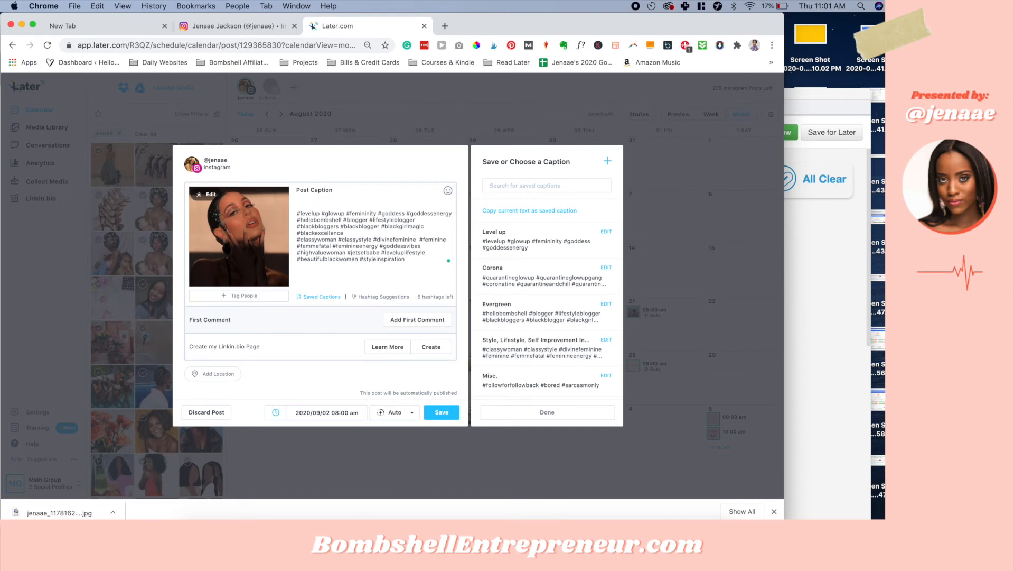
left_click(449, 192)
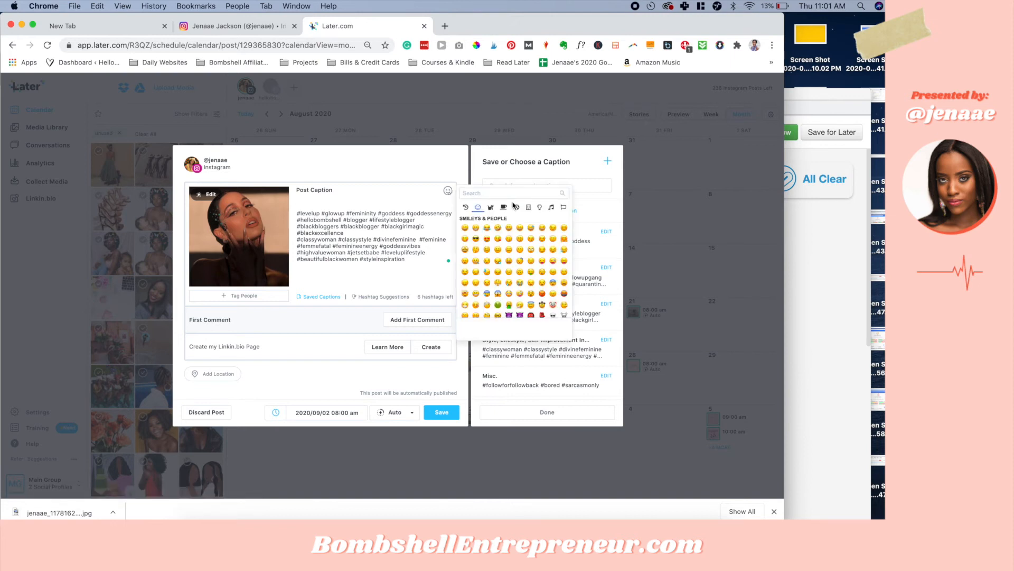
type("sparkle")
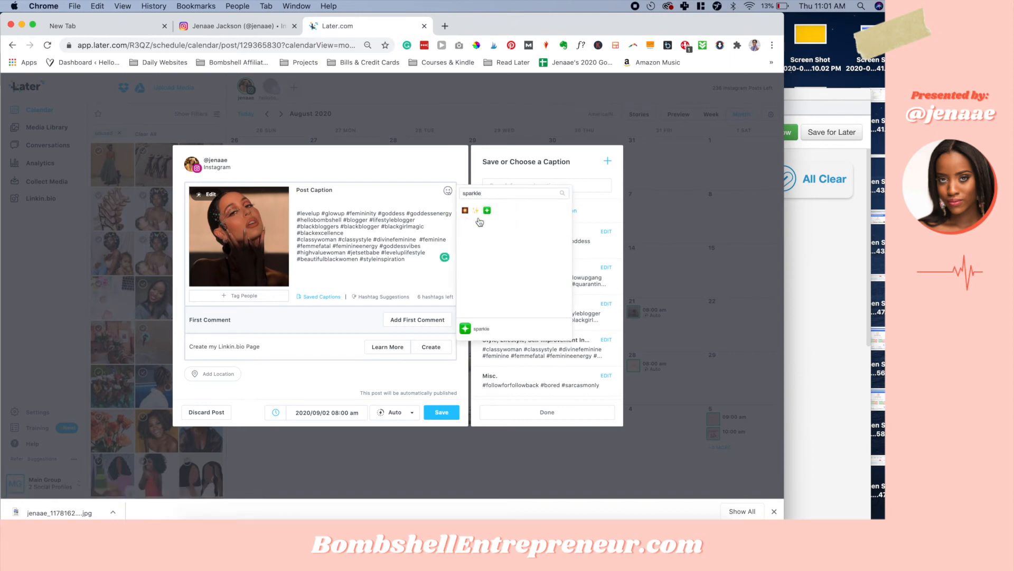
left_click(477, 211)
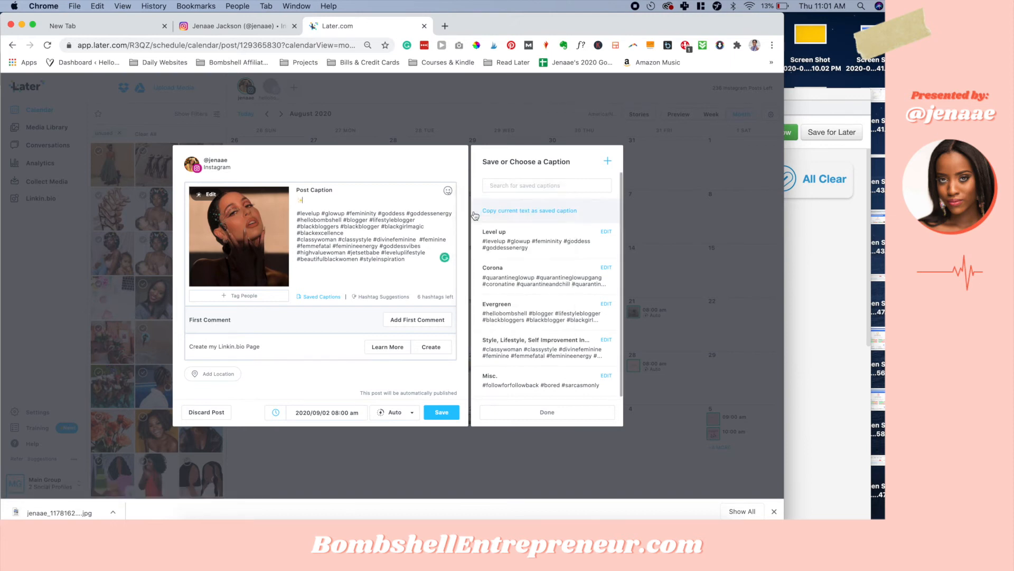
left_click(442, 412)
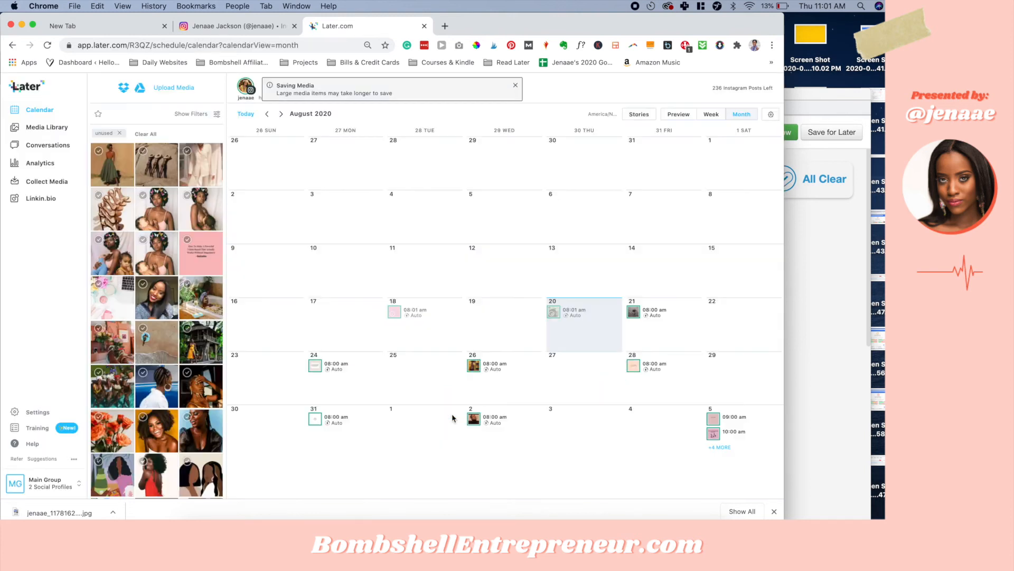
Step: Reopen the September 2 post, tag it with the address-free location "In Your Dreams", and save it
left_click(475, 420)
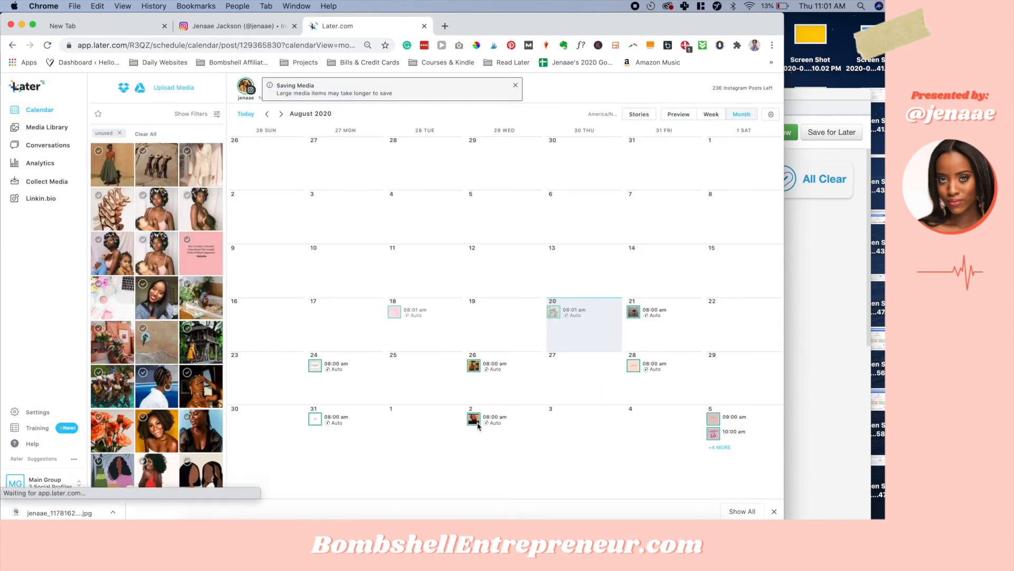
left_click(294, 374)
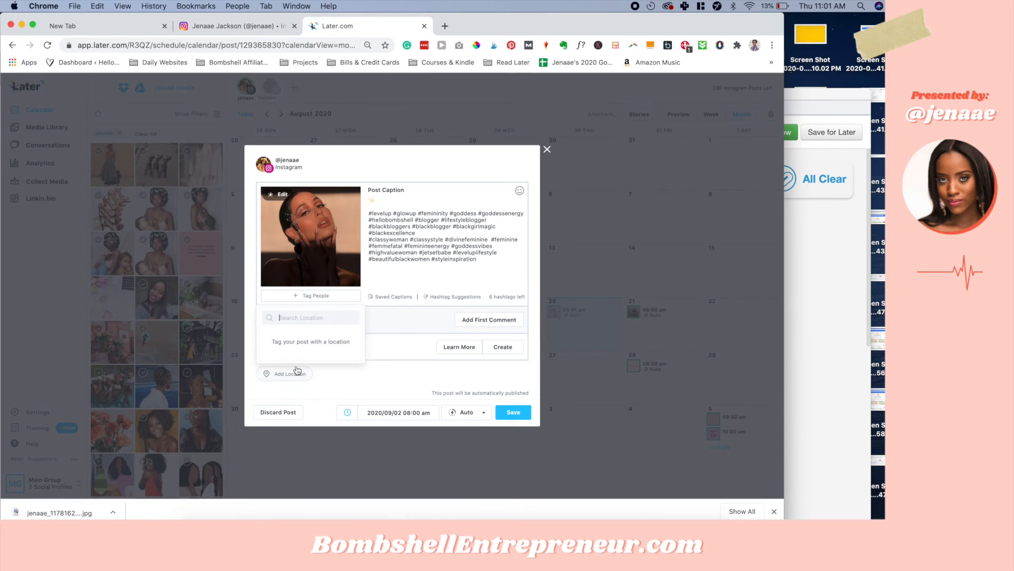
type("In Your Dreams")
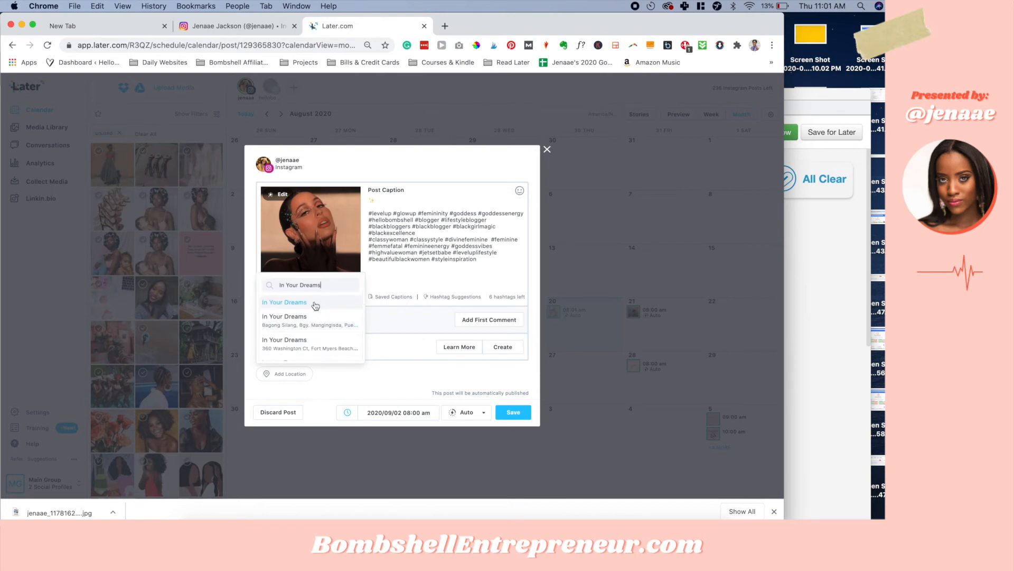
left_click(316, 306)
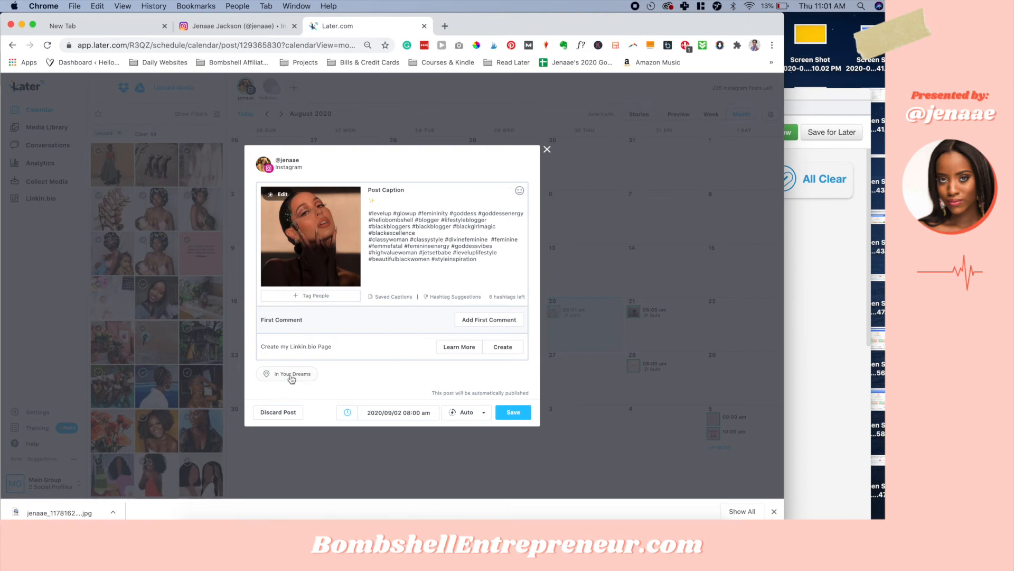
left_click(513, 413)
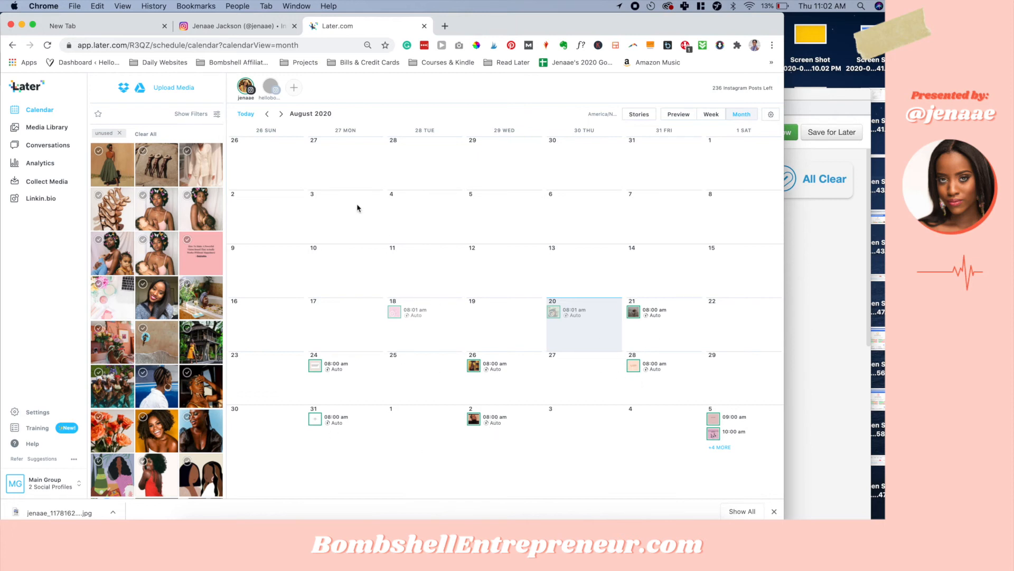
left_click(280, 115)
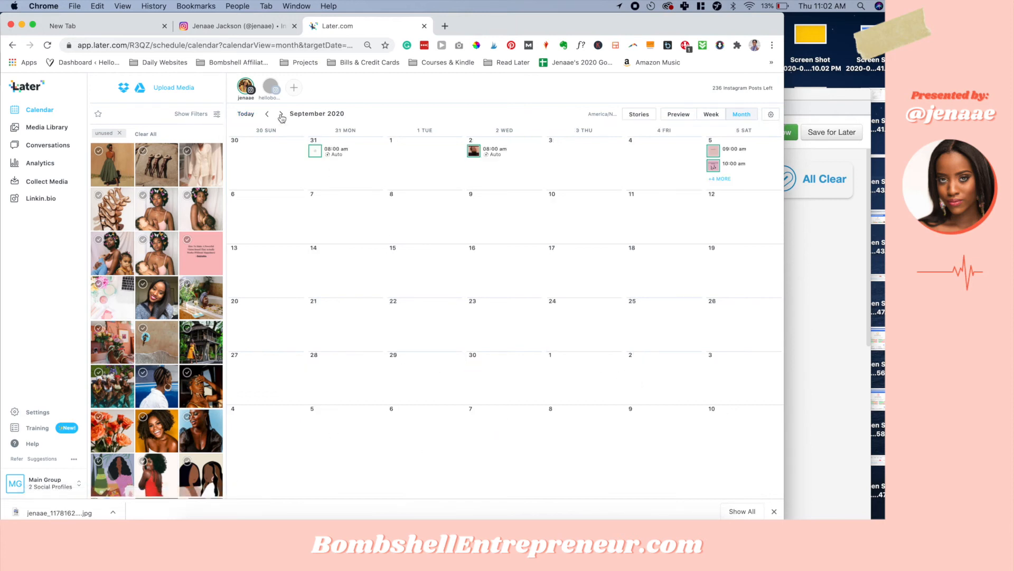
left_click(266, 115)
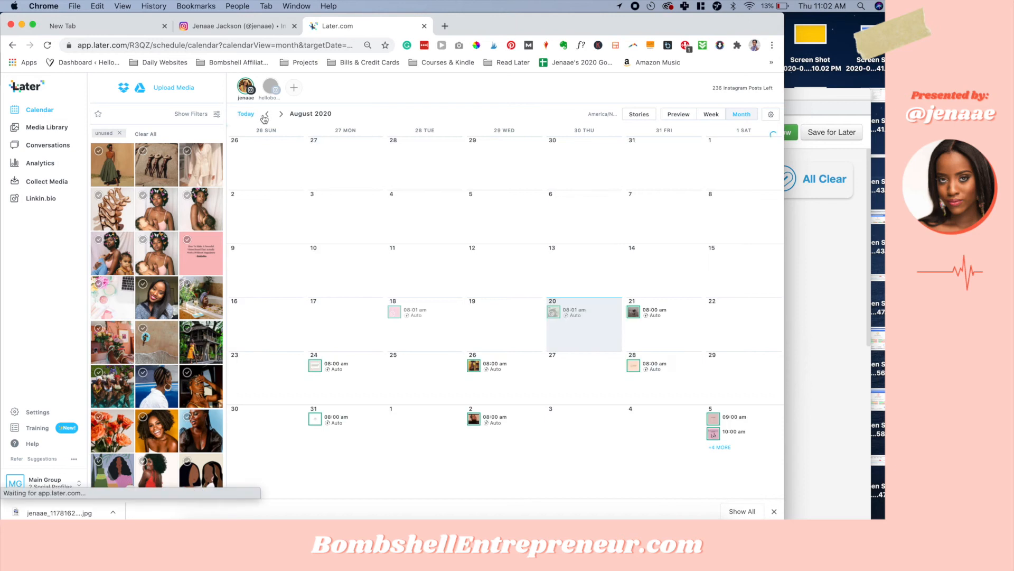
left_click(33, 128)
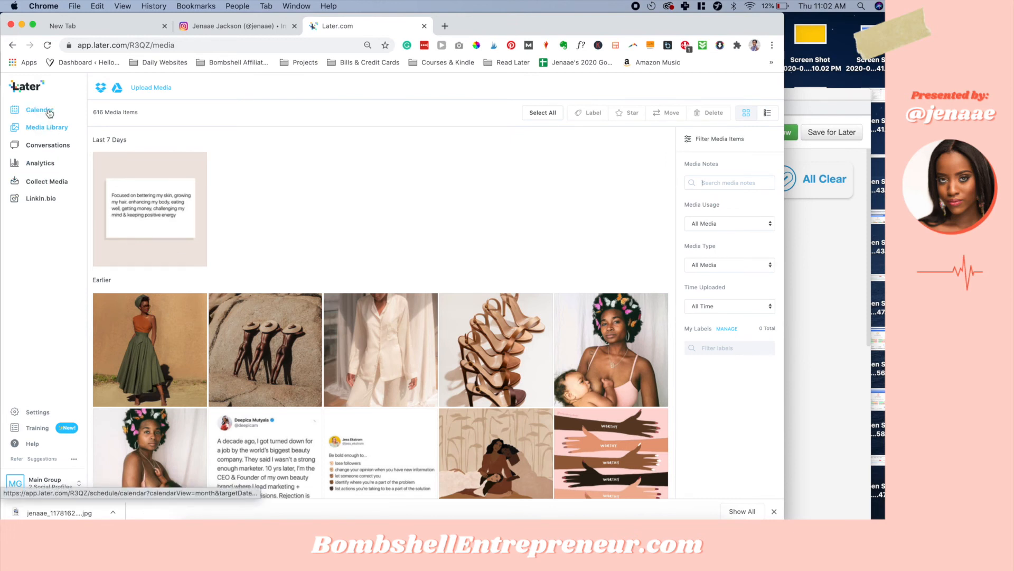
left_click(50, 182)
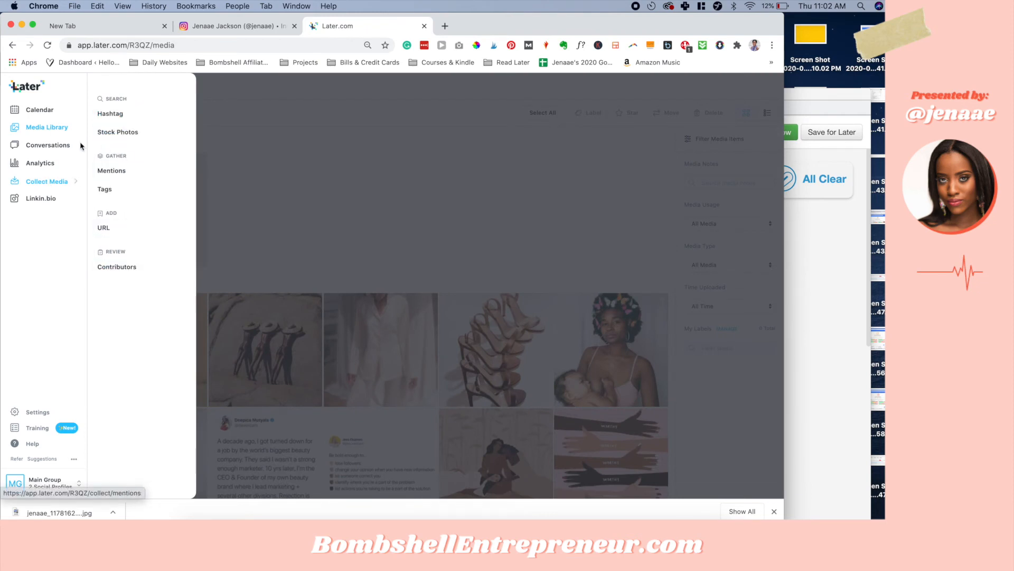
left_click(39, 116)
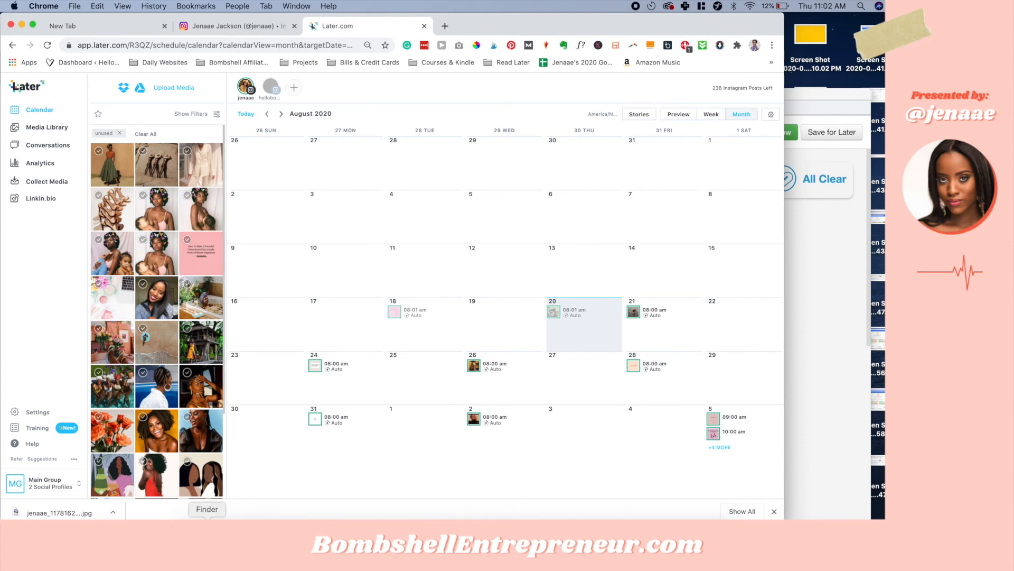
Step: Upload the Miss Universe photo from the Downloads folder in Finder to the Later media library
left_click(207, 524)
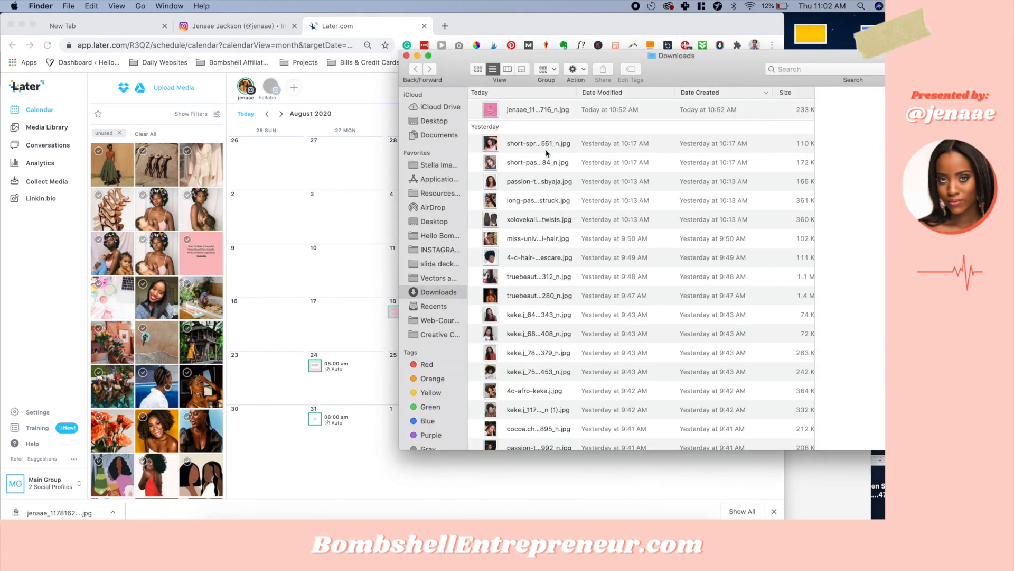
left_click(514, 238)
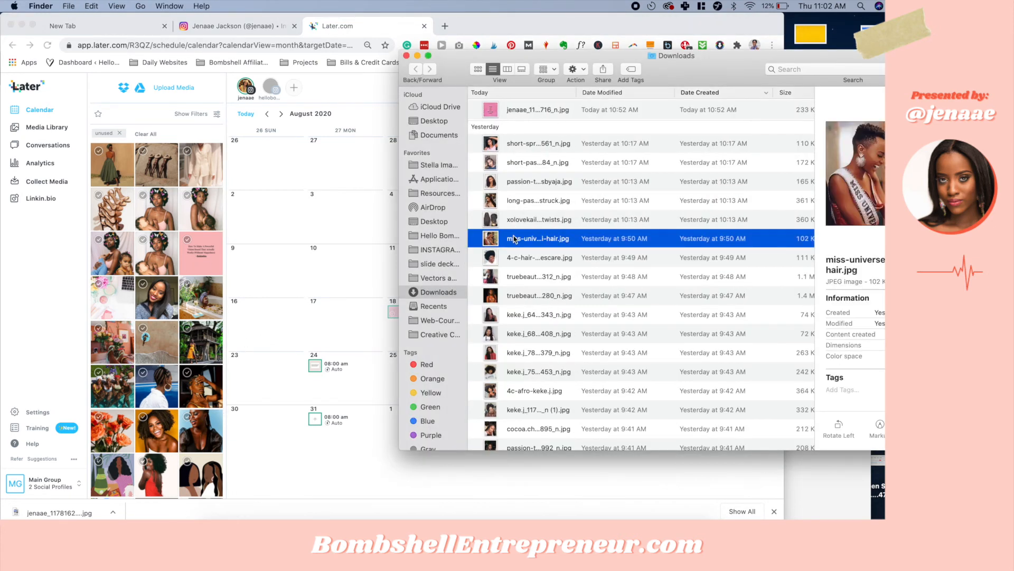
left_click_drag(514, 238, 157, 235)
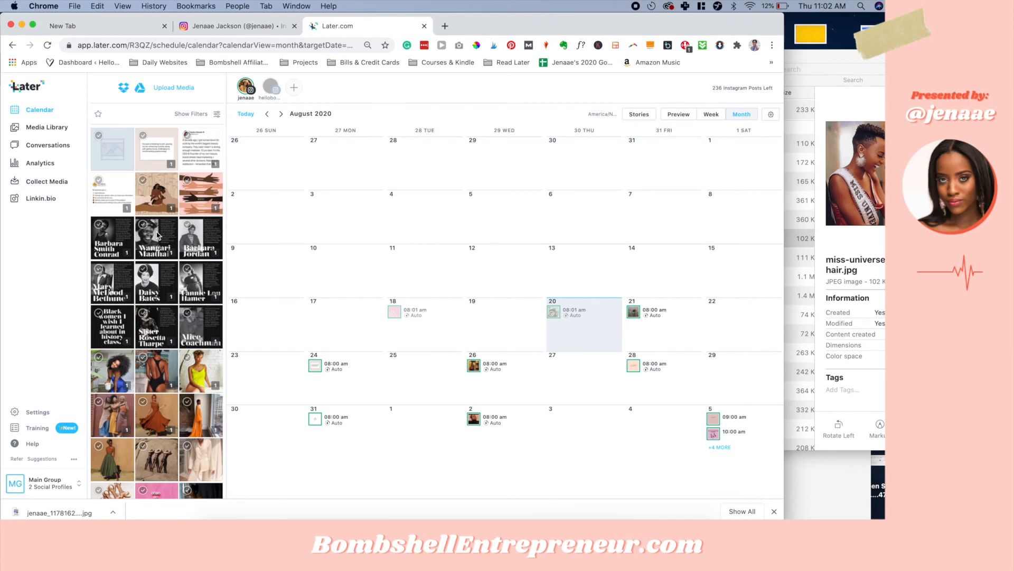
Step: Select the word "zozitunzi" in the uploaded photo's file name in Finder, and return to the Later calendar
left_click(795, 236)
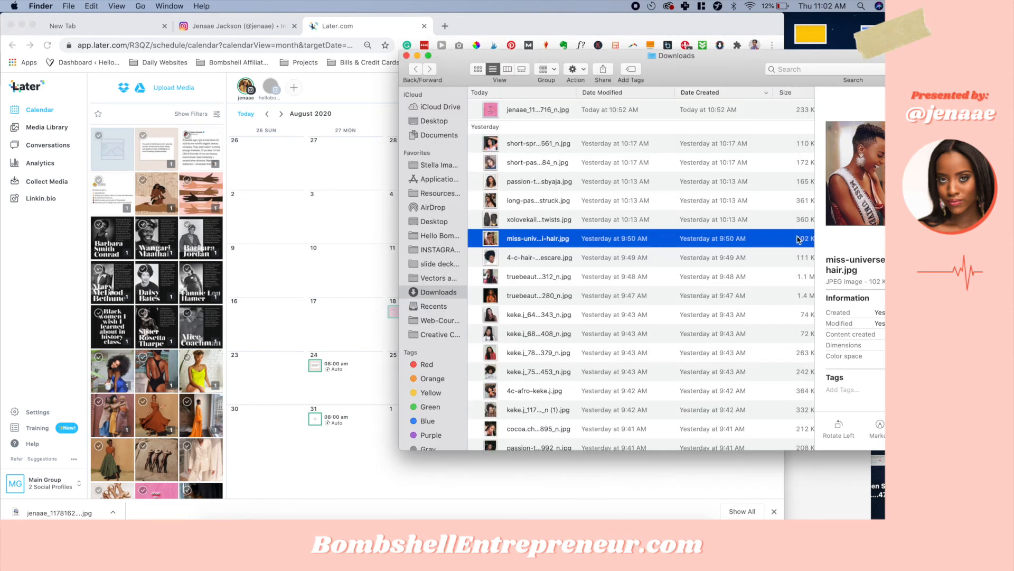
left_click(526, 239)
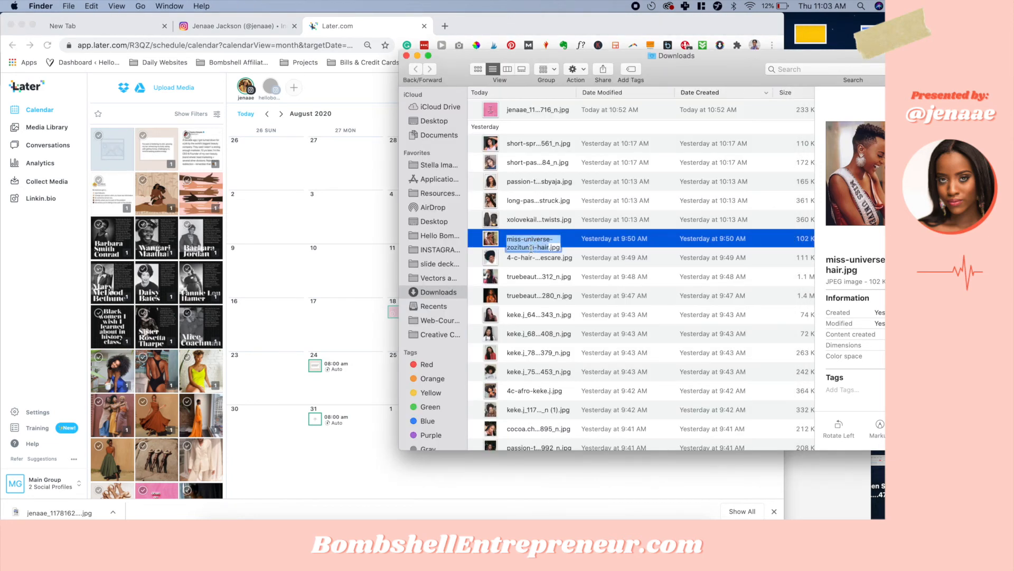
left_click(535, 247)
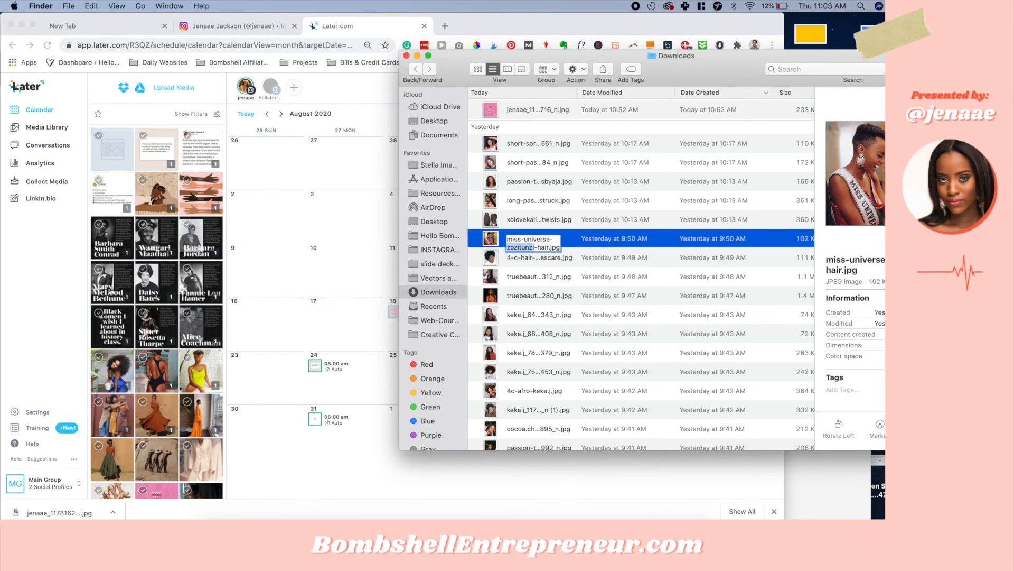
left_click(373, 271)
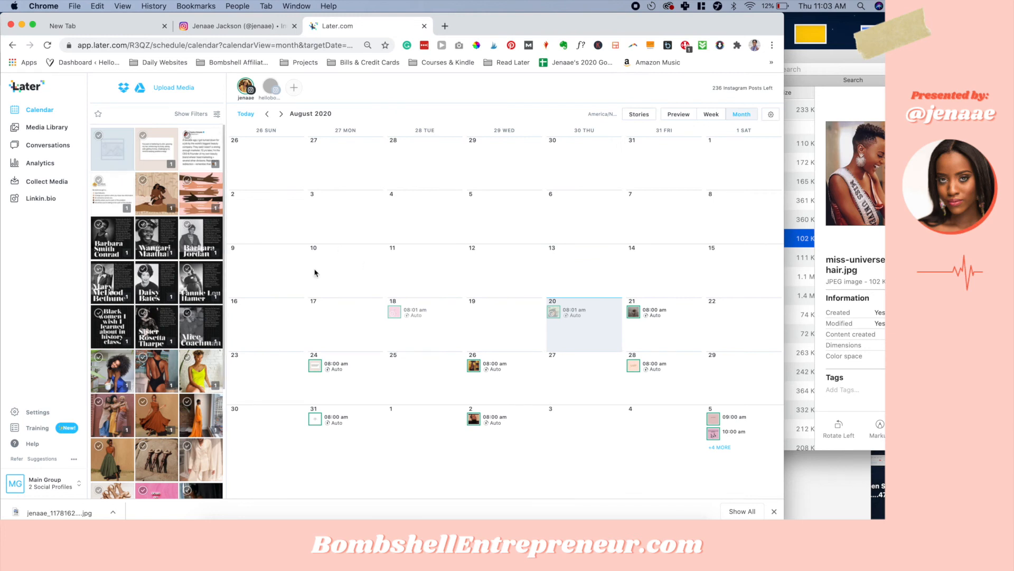
Step: Switch to the Instagram feed preview and add the uploaded Miss Universe photo to it
scroll(404, 313, "down", 1)
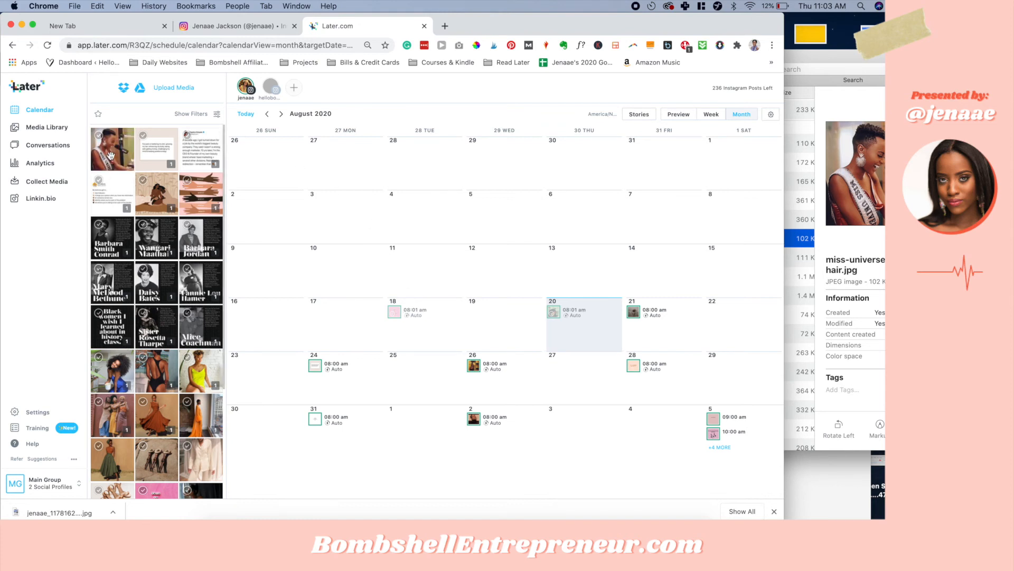
left_click(712, 116)
left_click(678, 115)
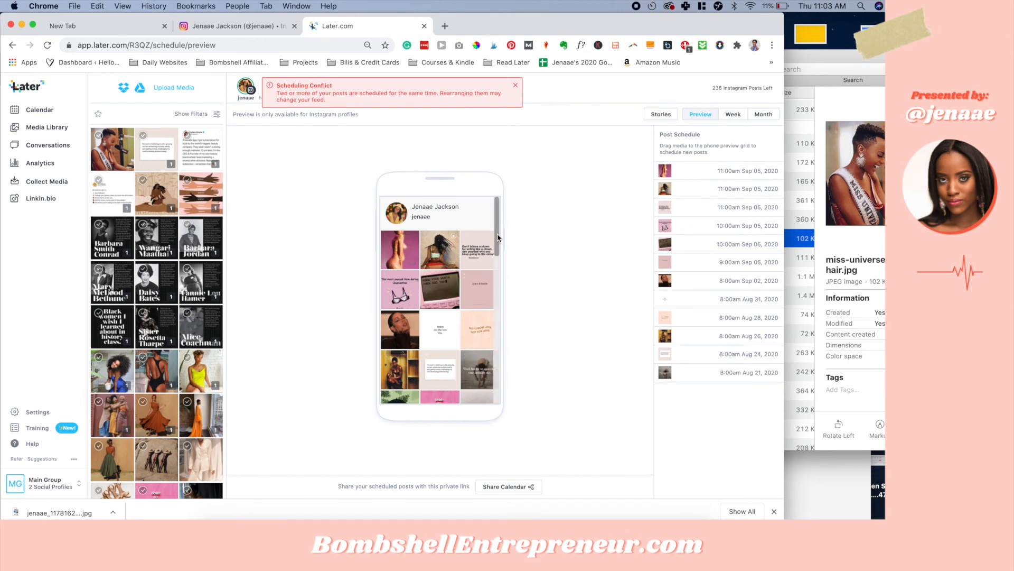
scroll(453, 308, "down", 1)
scroll(454, 308, "up", 1)
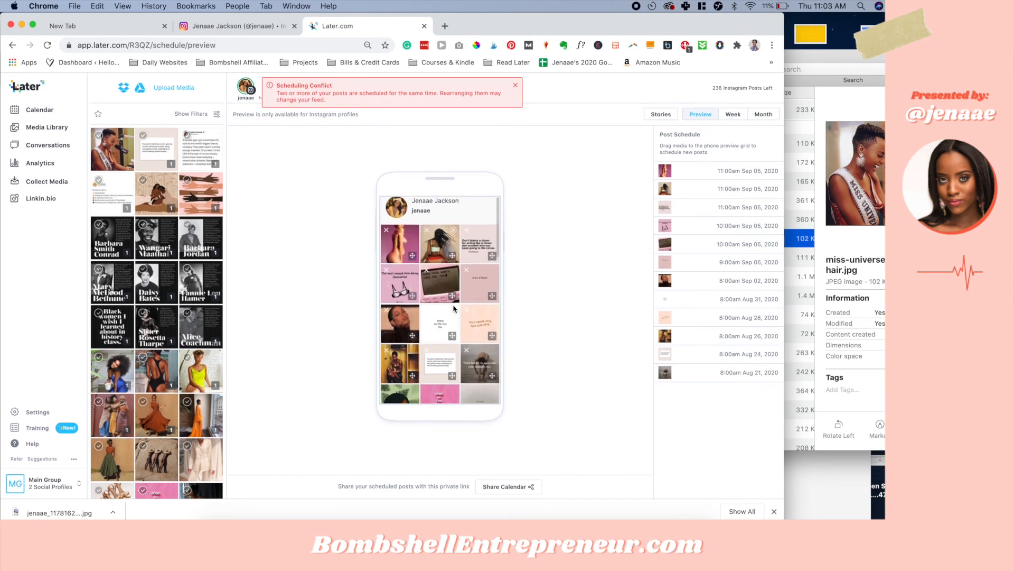
left_click(101, 145)
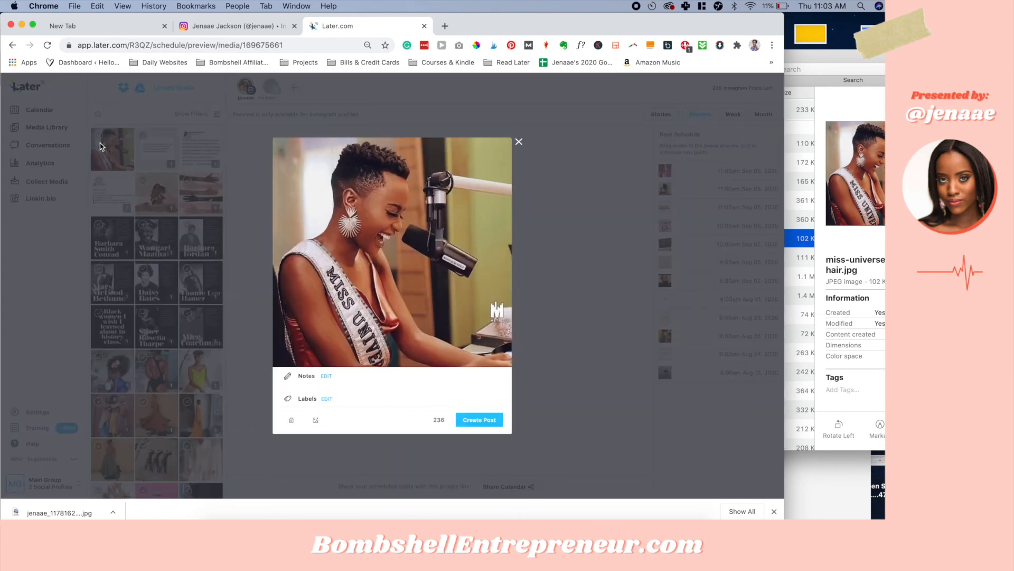
left_click(518, 141)
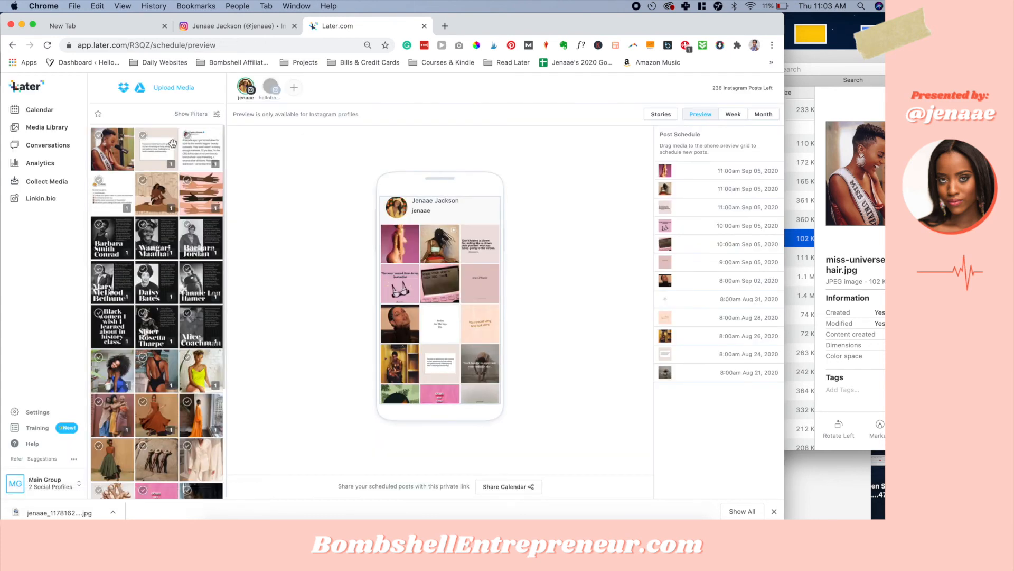
left_click(99, 139)
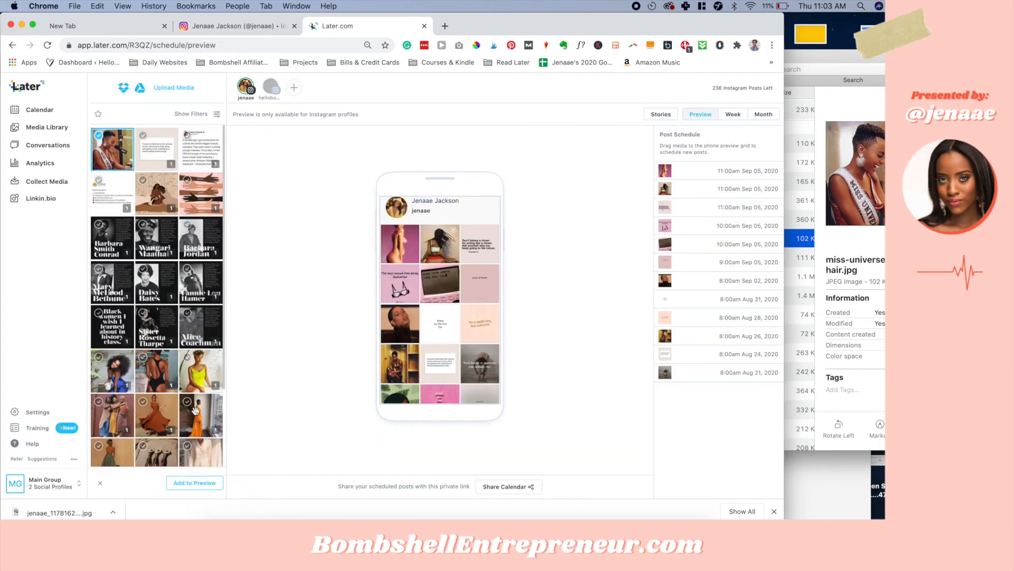
left_click(192, 482)
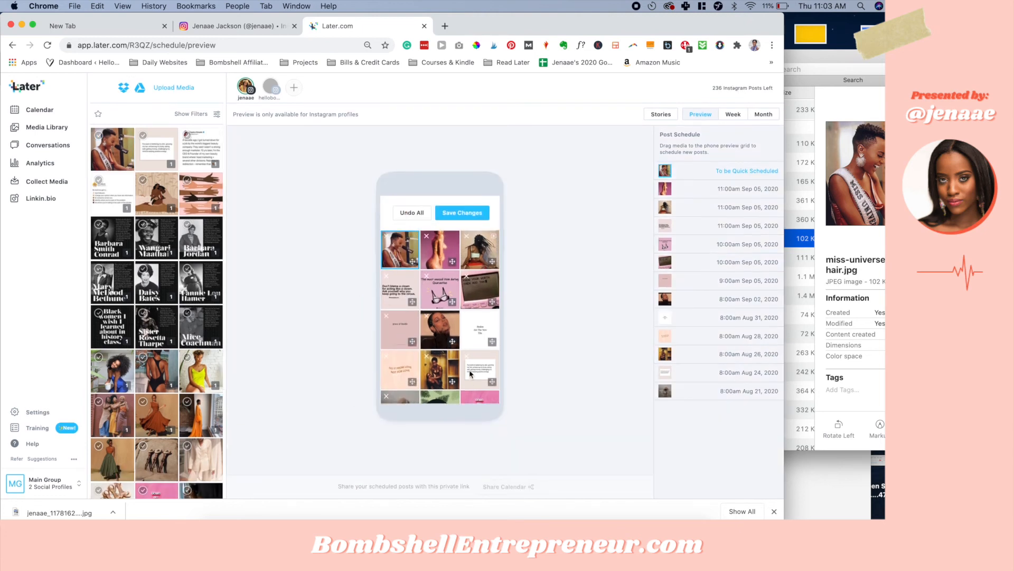
Step: Move the Miss Universe photo to the start of the preview grid's third row, before the September 2 portrait, and save the changes
left_click_drag(412, 261, 494, 381)
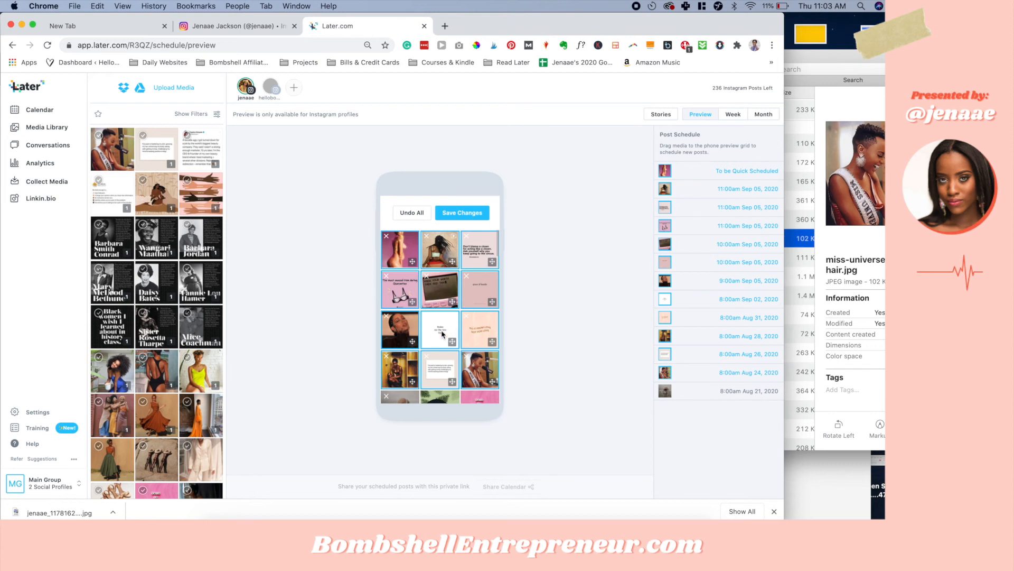
left_click_drag(493, 383, 452, 343)
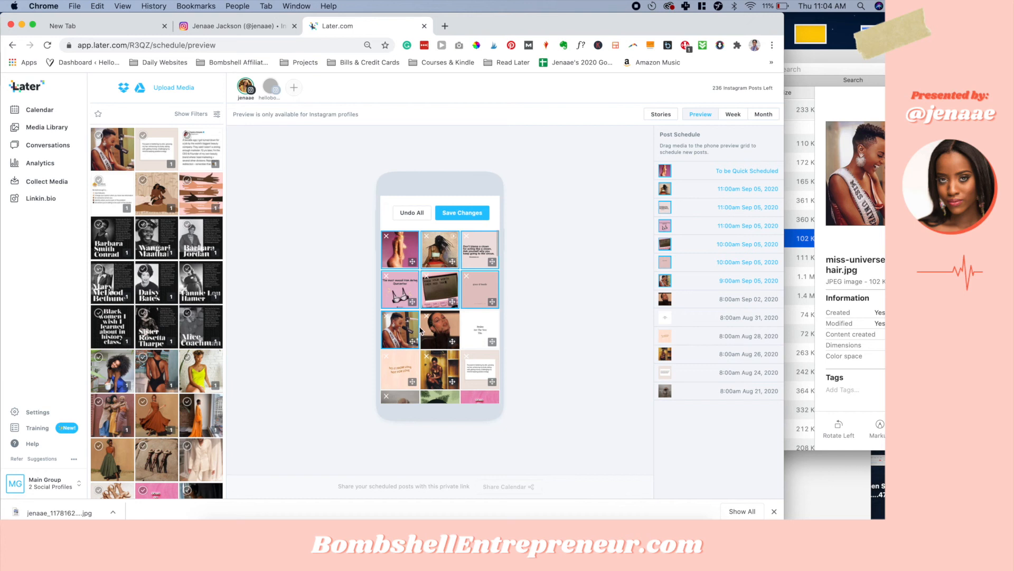
left_click(760, 114)
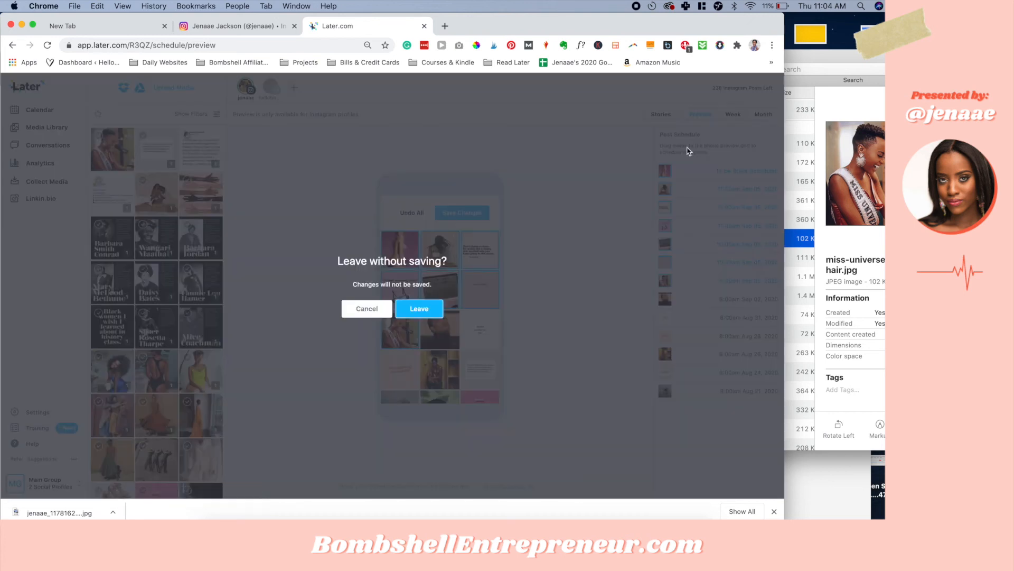
left_click(367, 309)
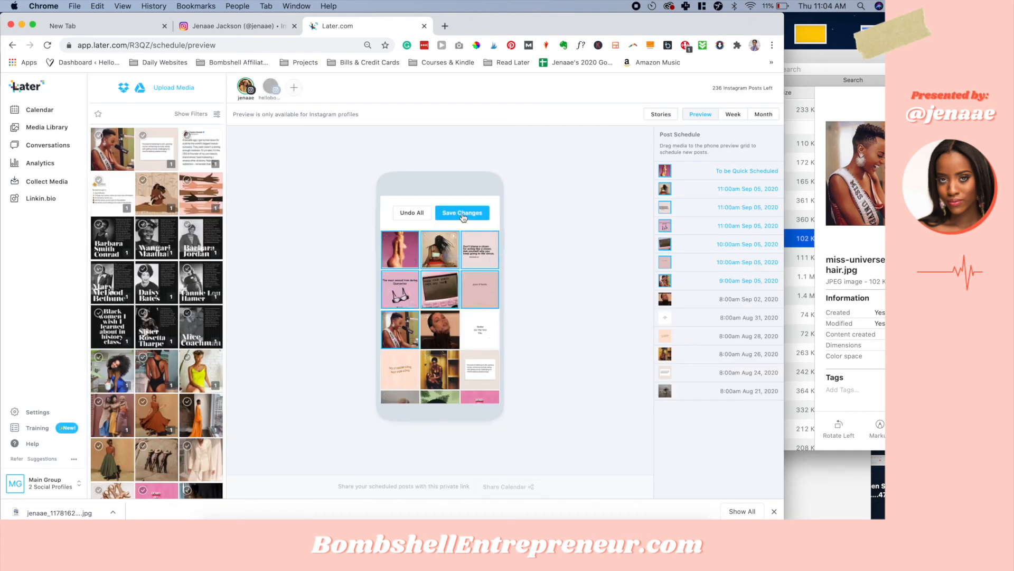
left_click(462, 213)
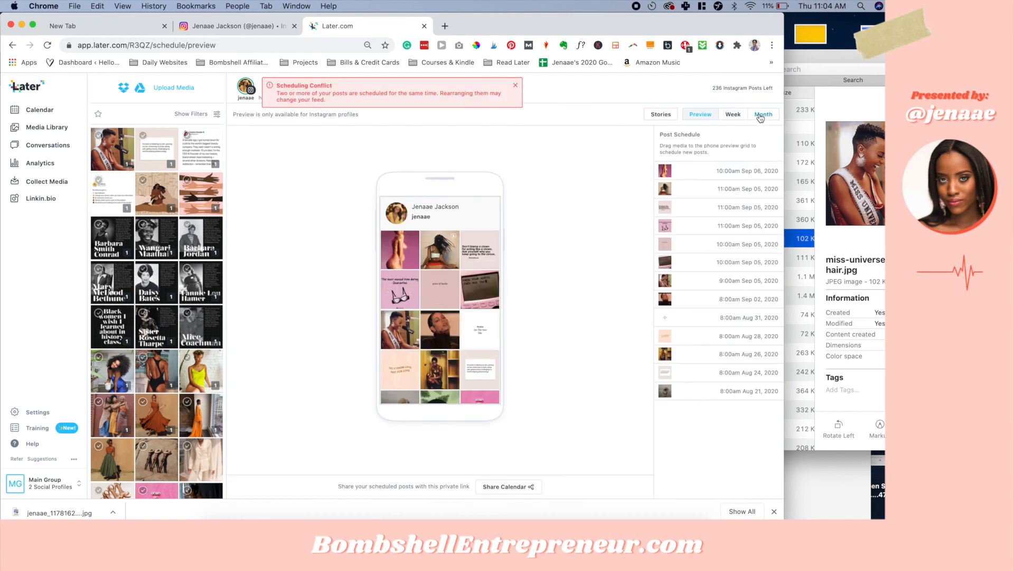
left_click(761, 115)
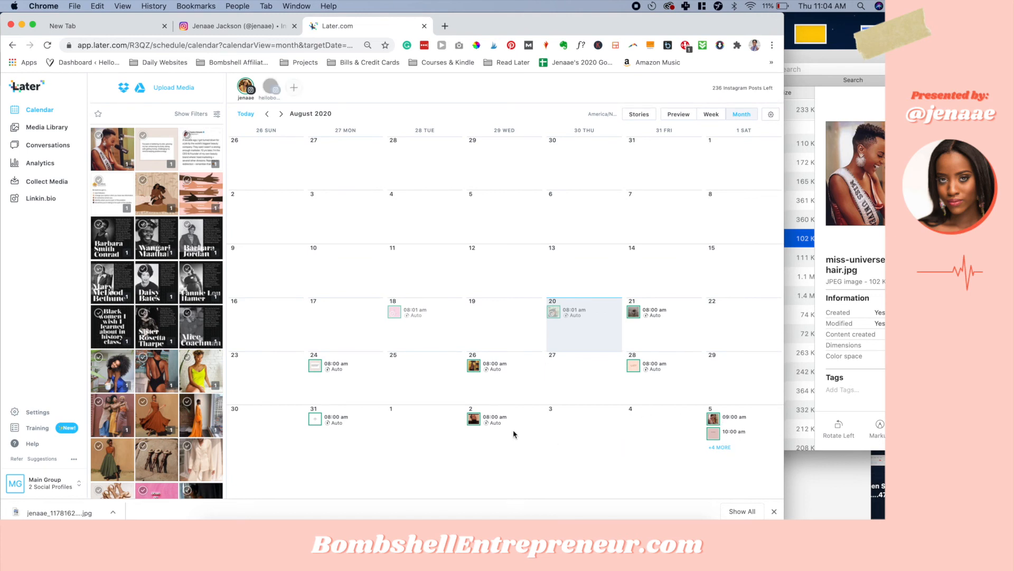
left_click(678, 116)
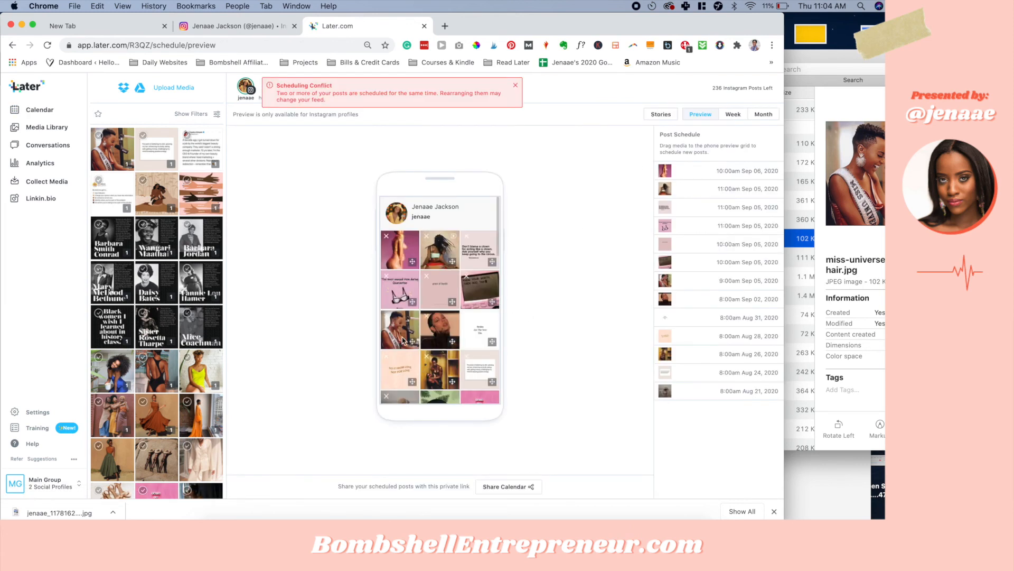
left_click(759, 117)
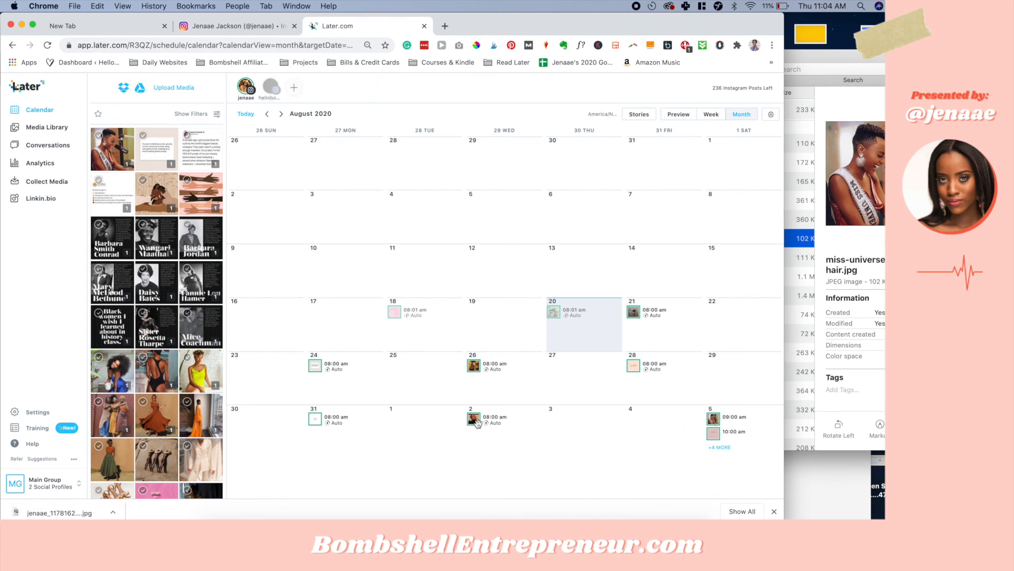
left_click(714, 420)
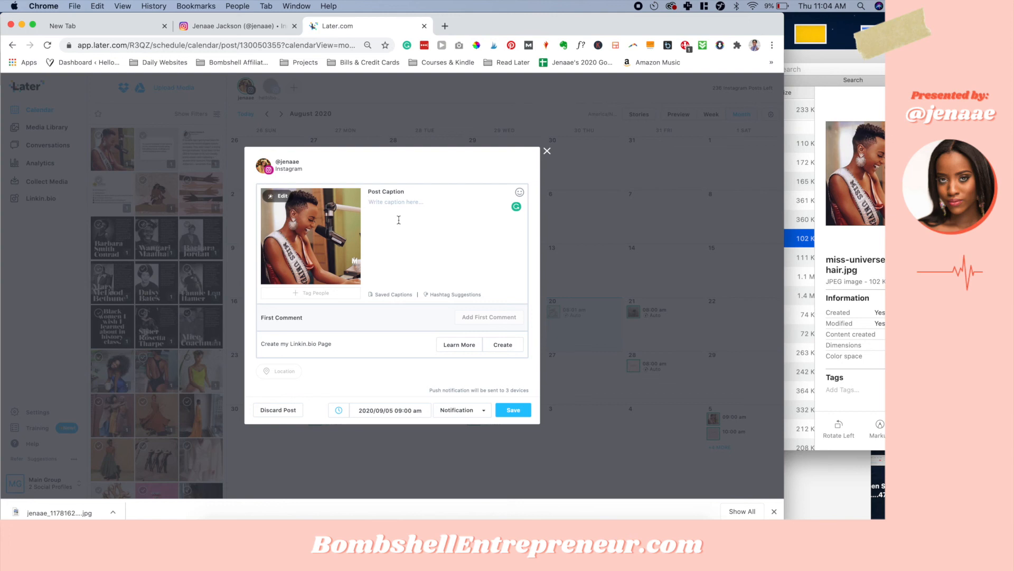
type("So in love with Miss Universe @")
type("zozitunzi")
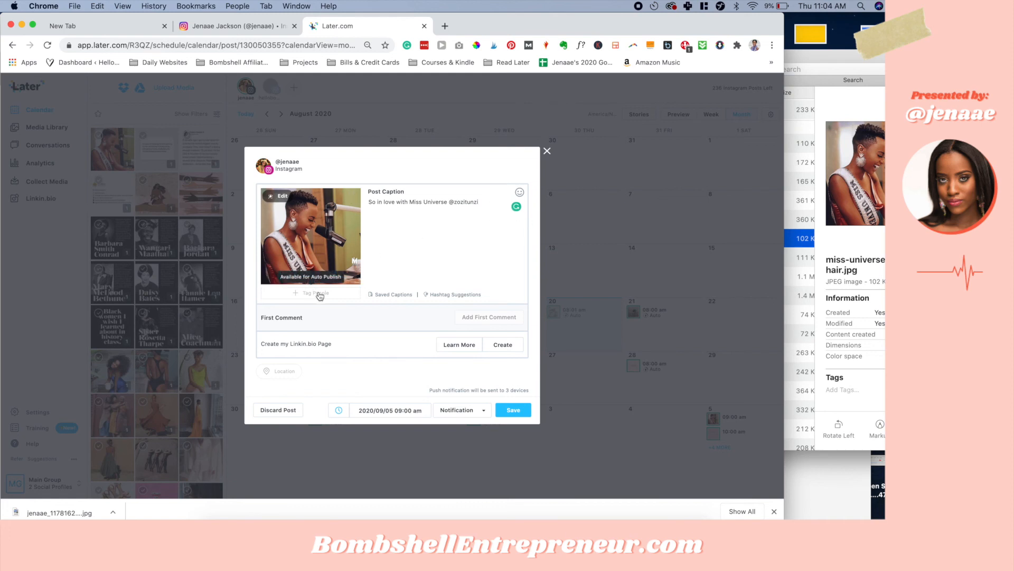
left_click(457, 410)
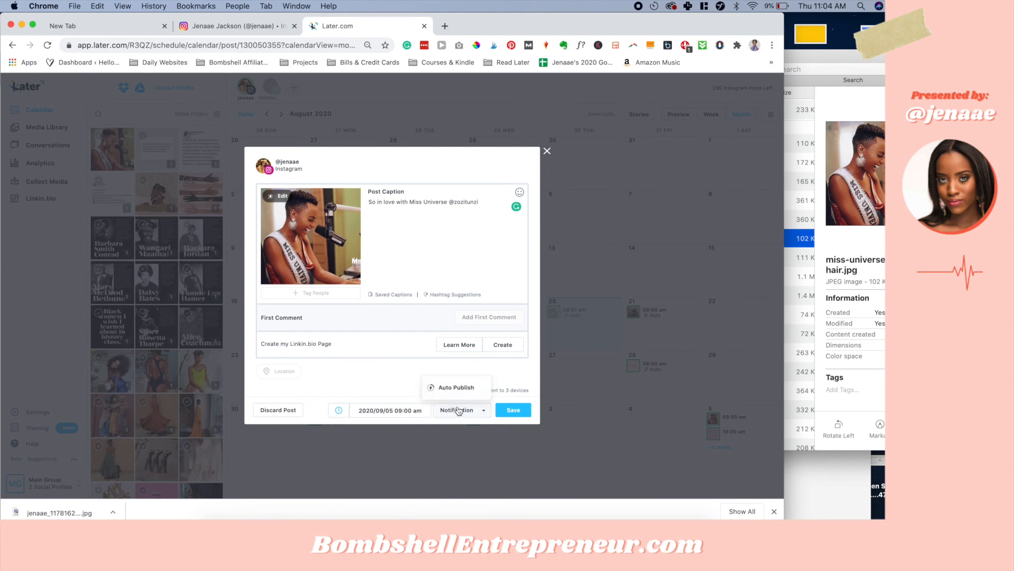
left_click(457, 387)
left_click(315, 293)
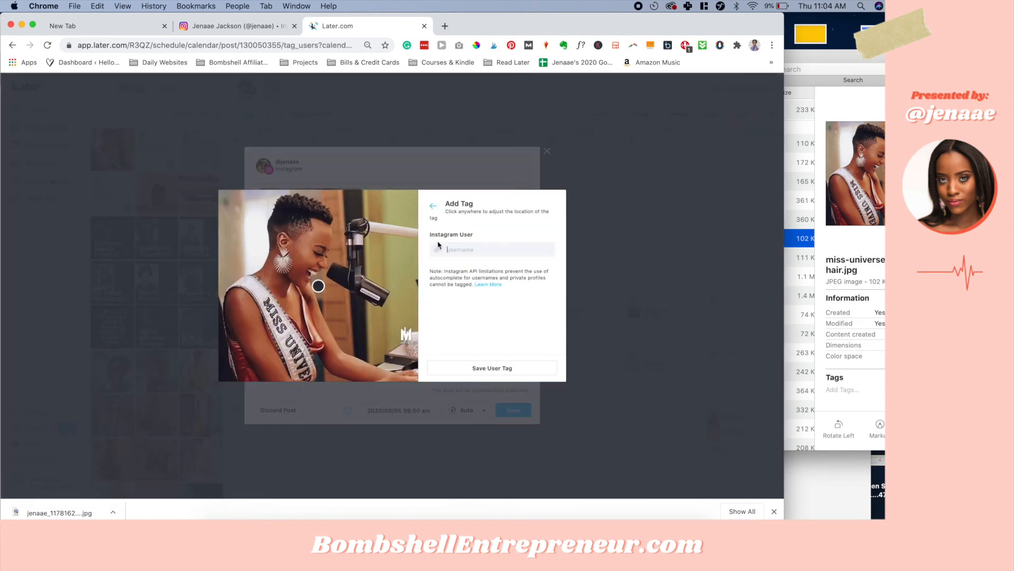
type("@zozitunzi")
left_click(498, 372)
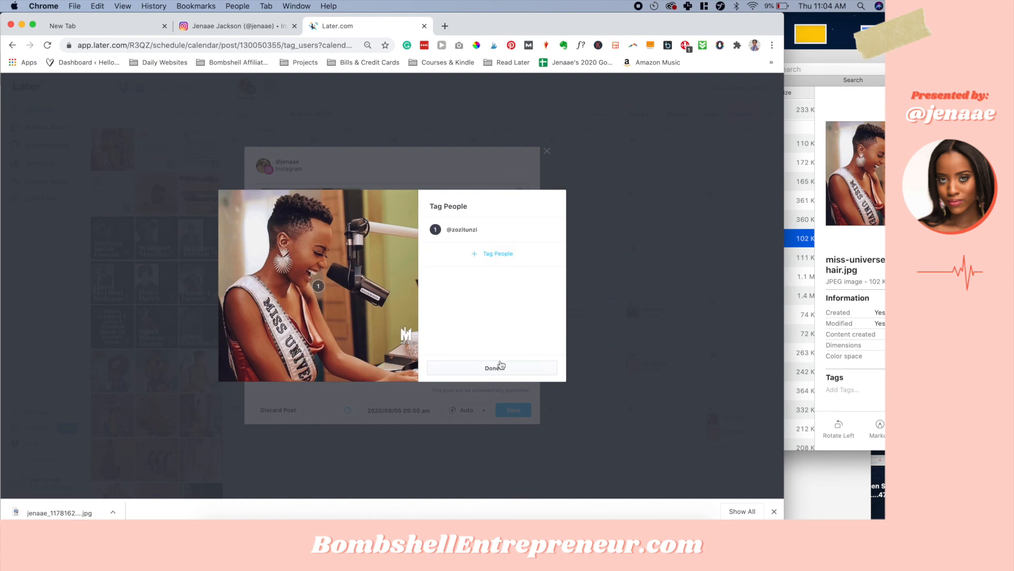
left_click(499, 370)
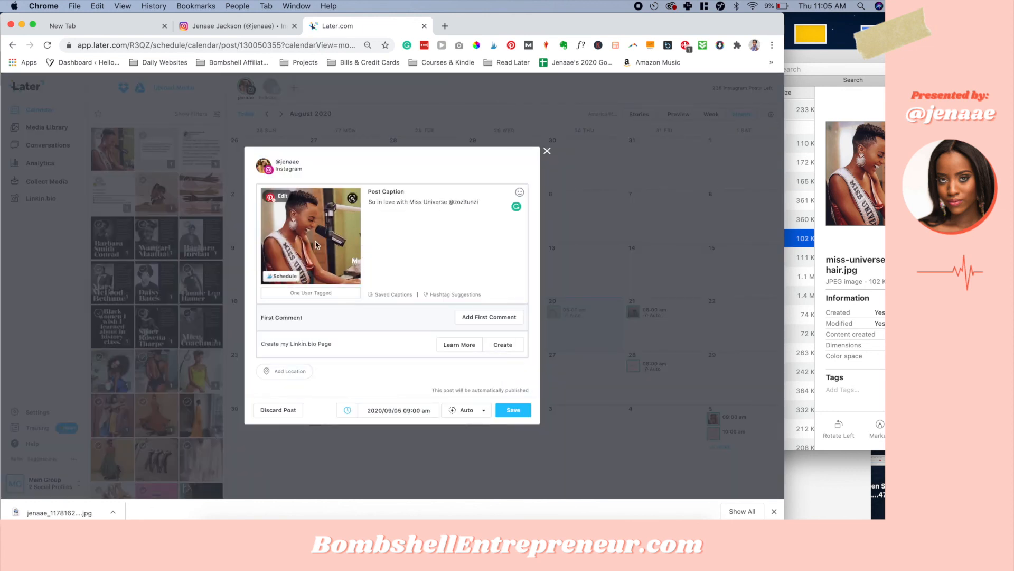
left_click_drag(450, 205, 477, 205)
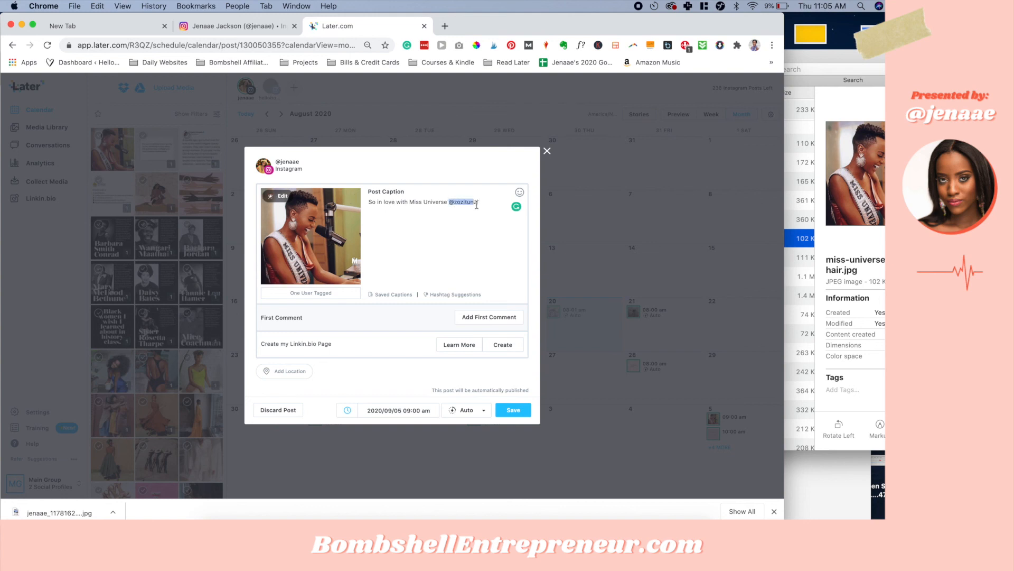
left_click(484, 208)
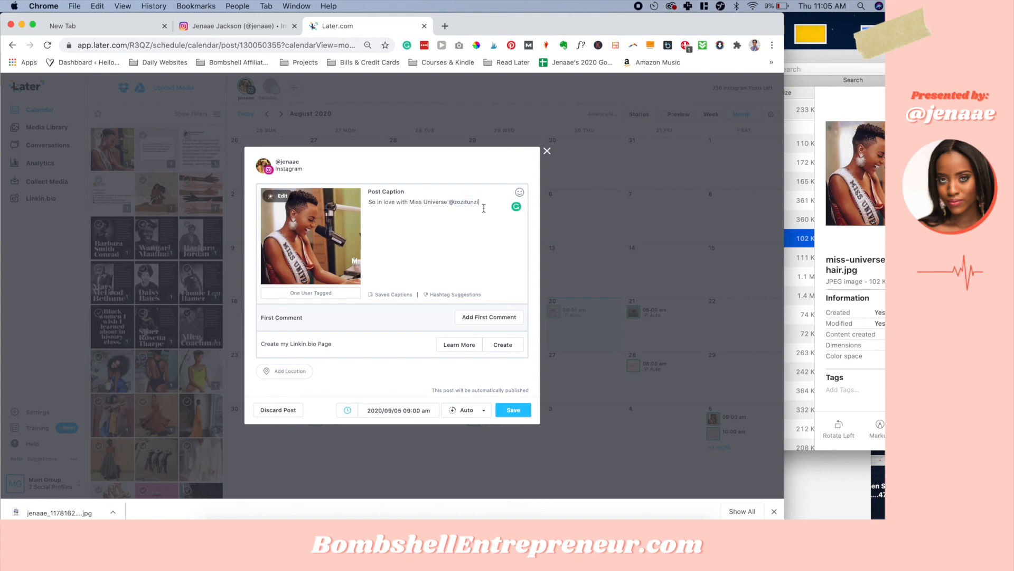
left_click(520, 193)
type("heart")
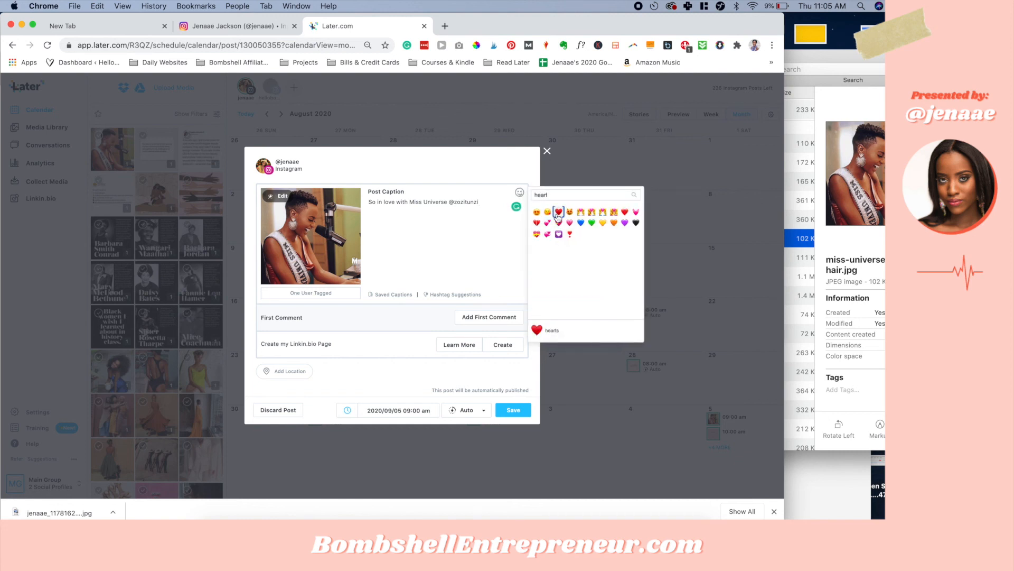
left_click(558, 212)
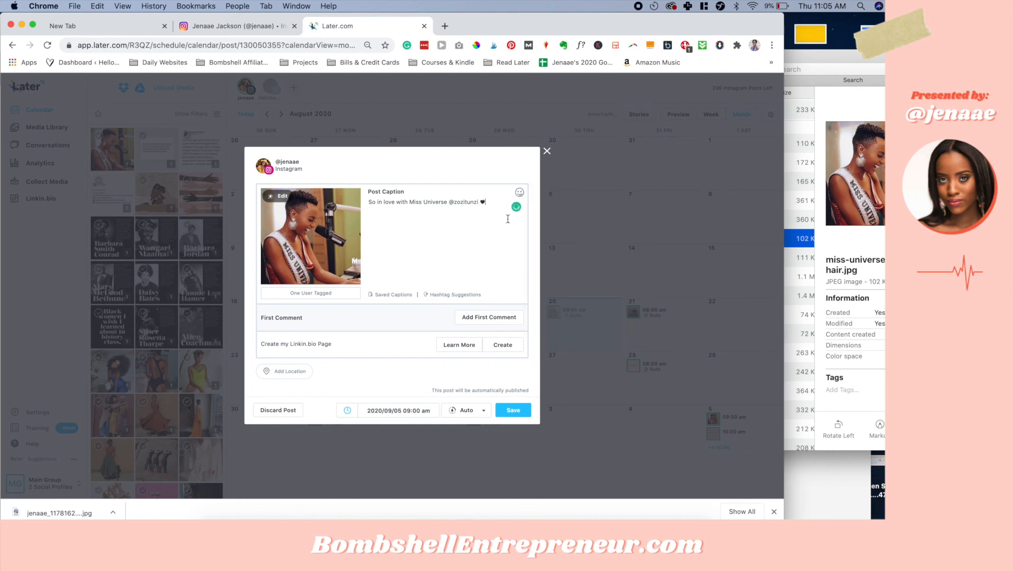
left_click(519, 194)
type("spr")
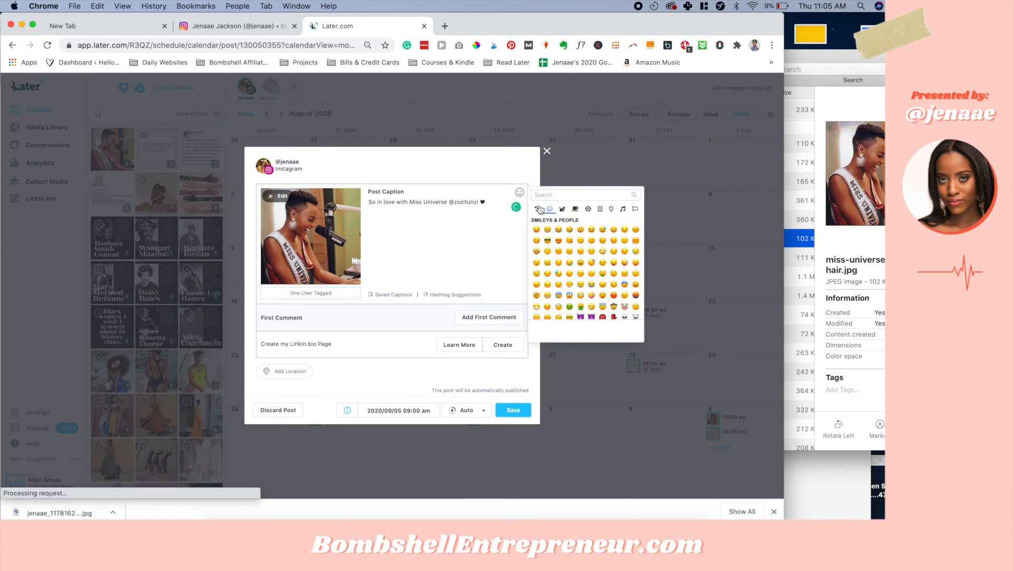
key("BackSpace")
type("a")
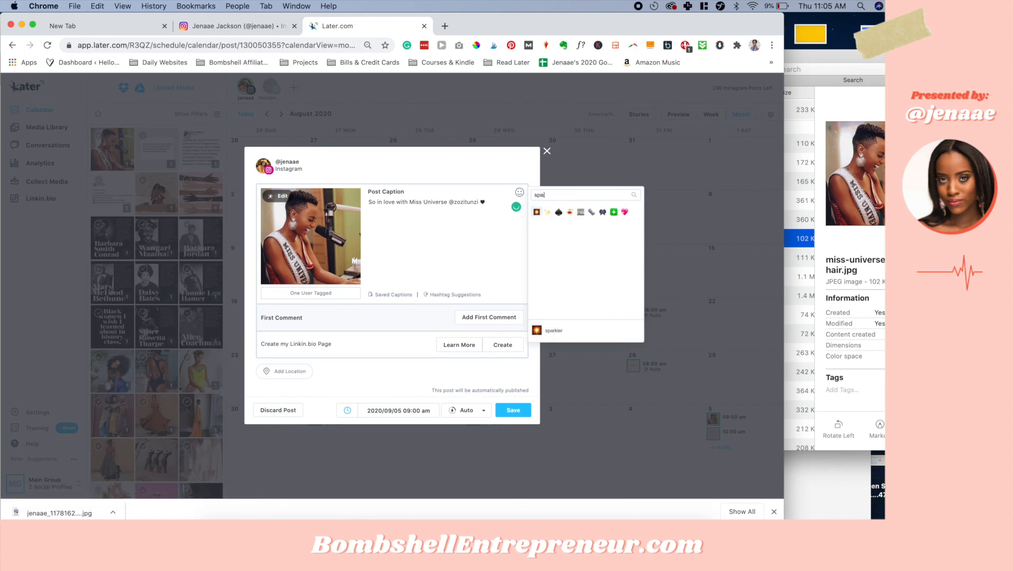
left_click(548, 213)
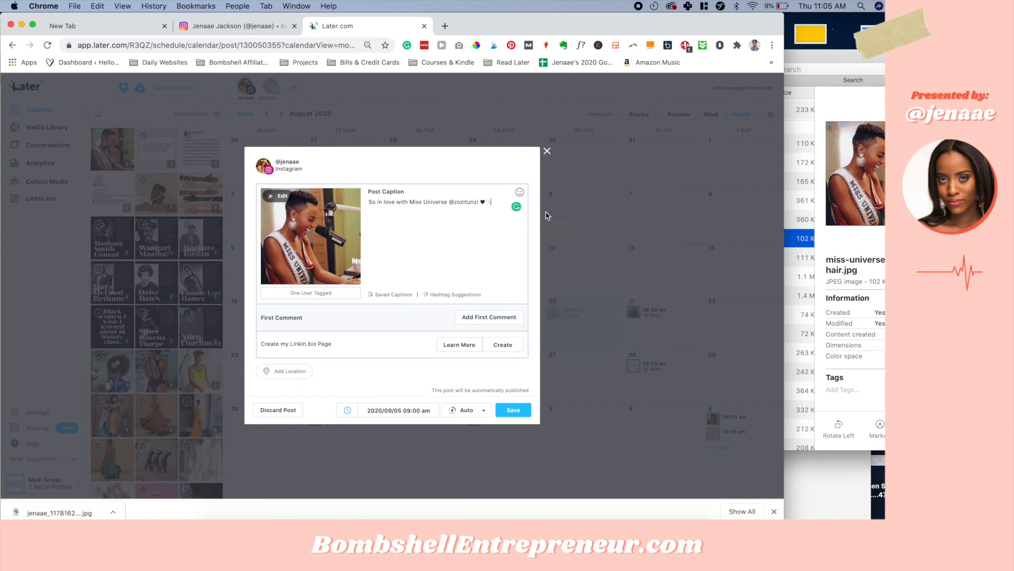
Step: Search the emojis for "queen" and "crown", and add the crown emoji to the end of the caption
left_click(520, 192)
type("queen")
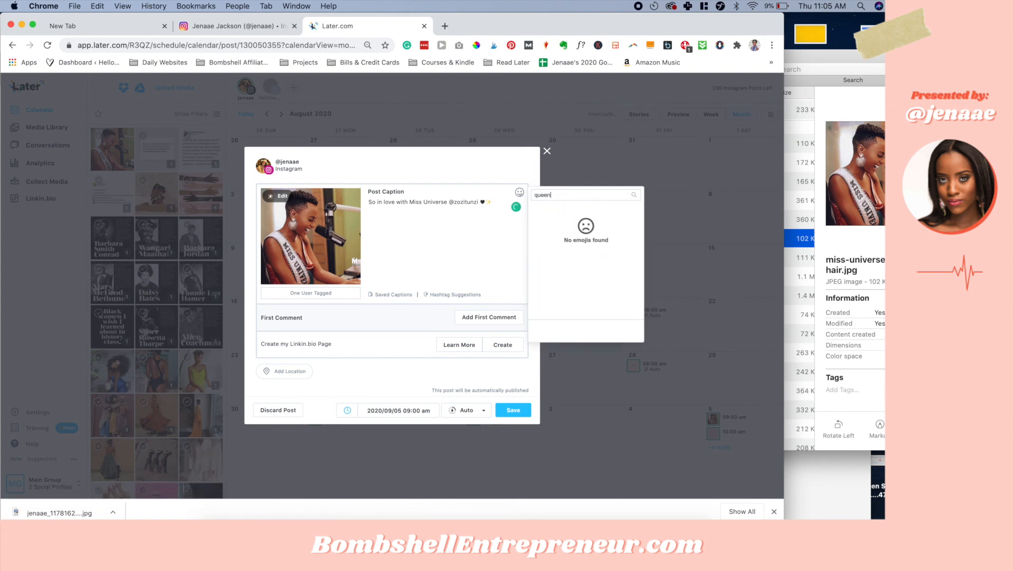
key("BackSpace")
key("BackSpace")
key("BackSpace")
key("BackSpace")
key("BackSpace")
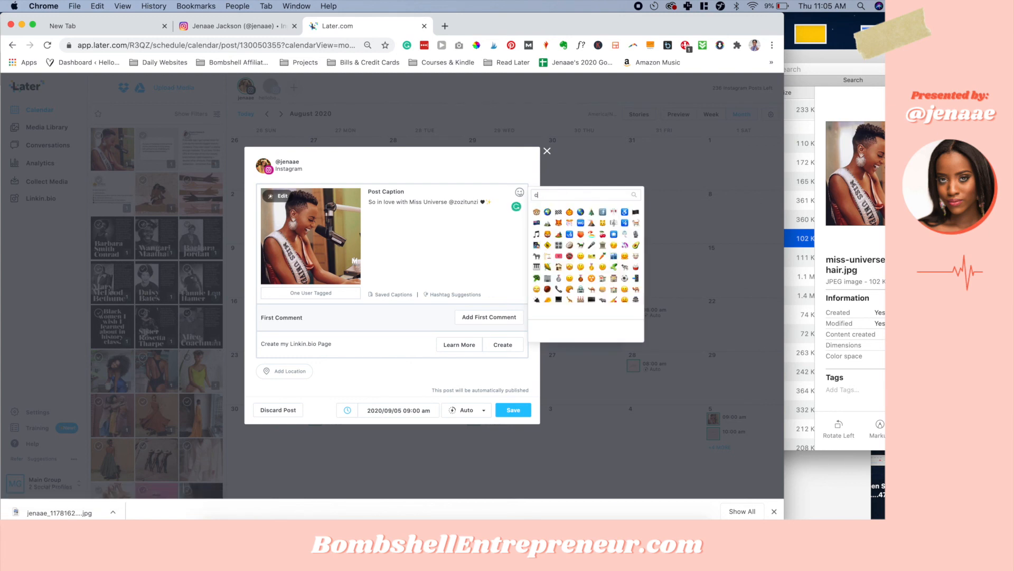
type("crown")
left_click(537, 214)
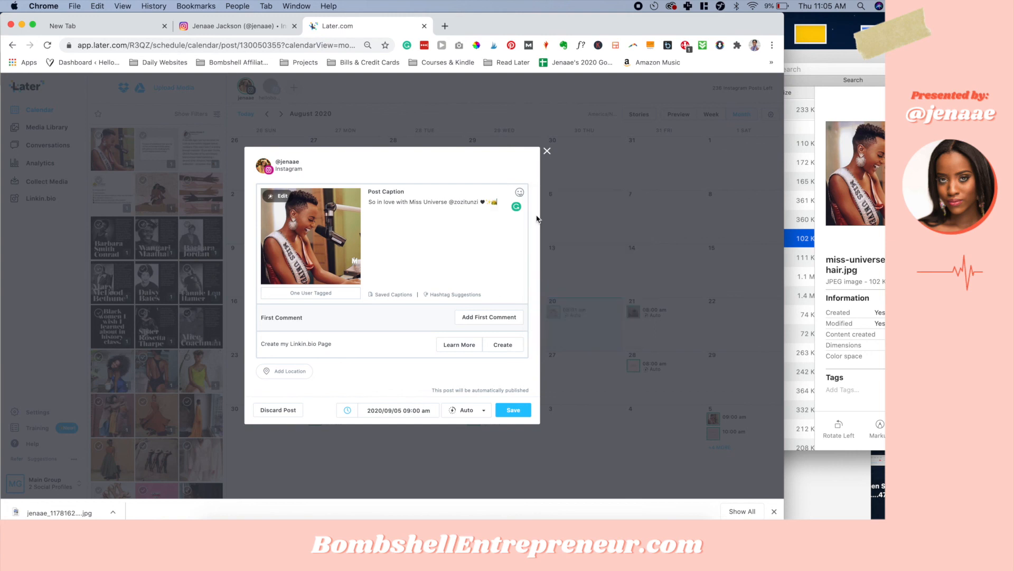
Step: Insert the saved Level up, Evergreen and Style, Lifestyle, Self Improvement hashtag captions, and separate them from the caption sentence with blank lines
left_click(394, 295)
left_click(529, 241)
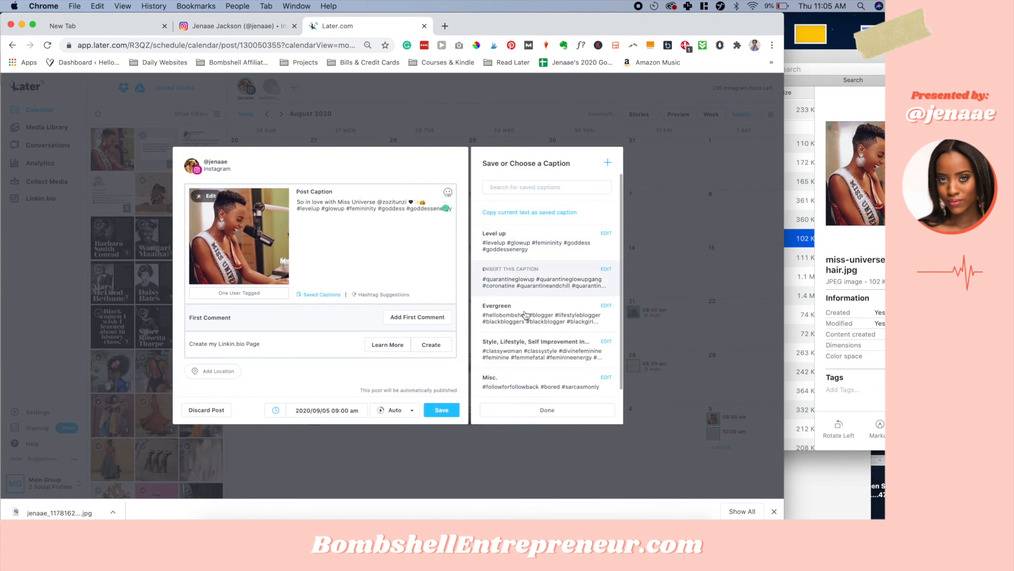
left_click(525, 309)
left_click(518, 359)
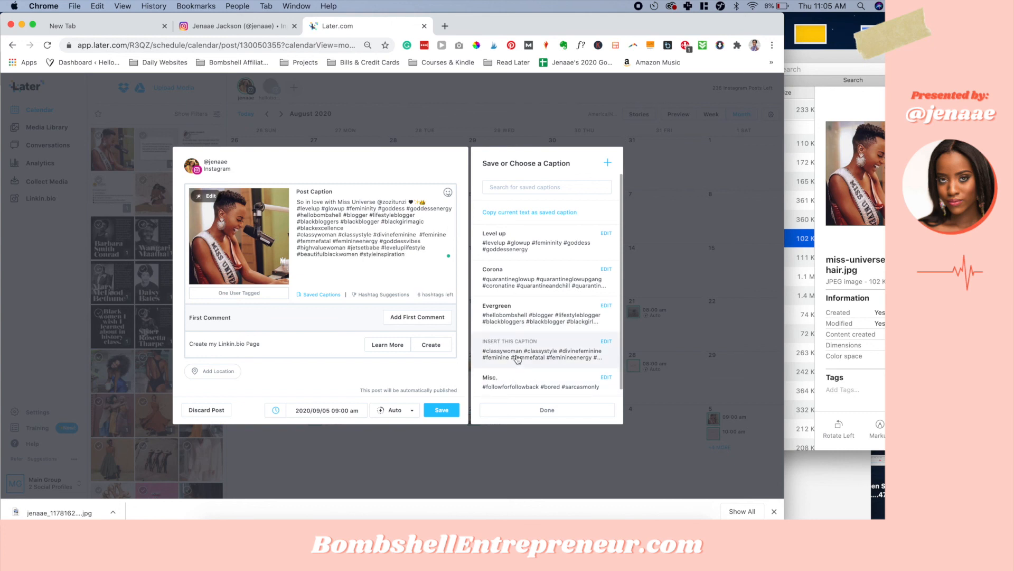
left_click(427, 202)
key("Return")
key("Return")
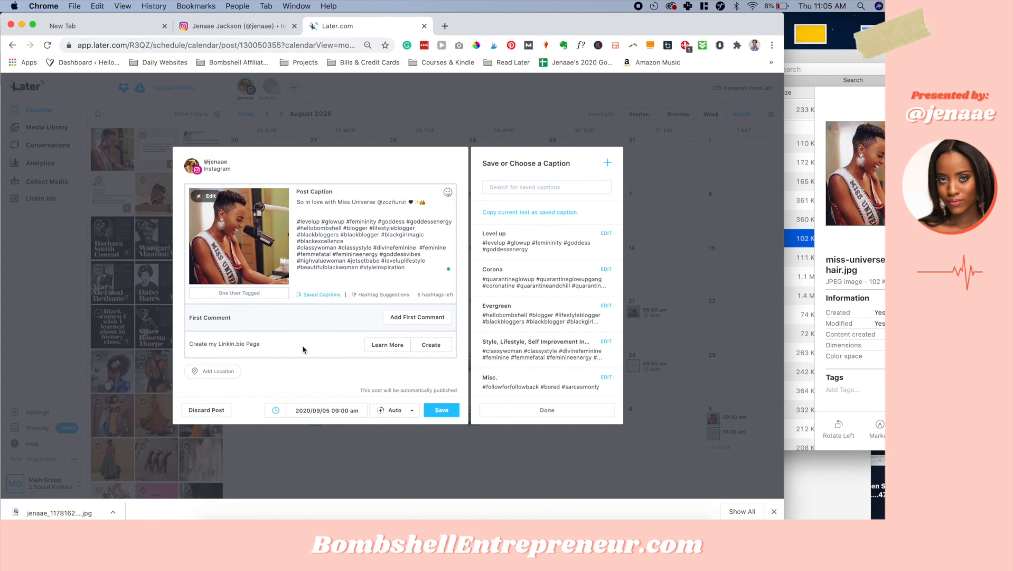
Step: Set the Miss Universe post's time to 08:00 am, save it, move it to September 4 in the calendar, and check the feed preview
left_click(344, 412)
left_click(403, 308)
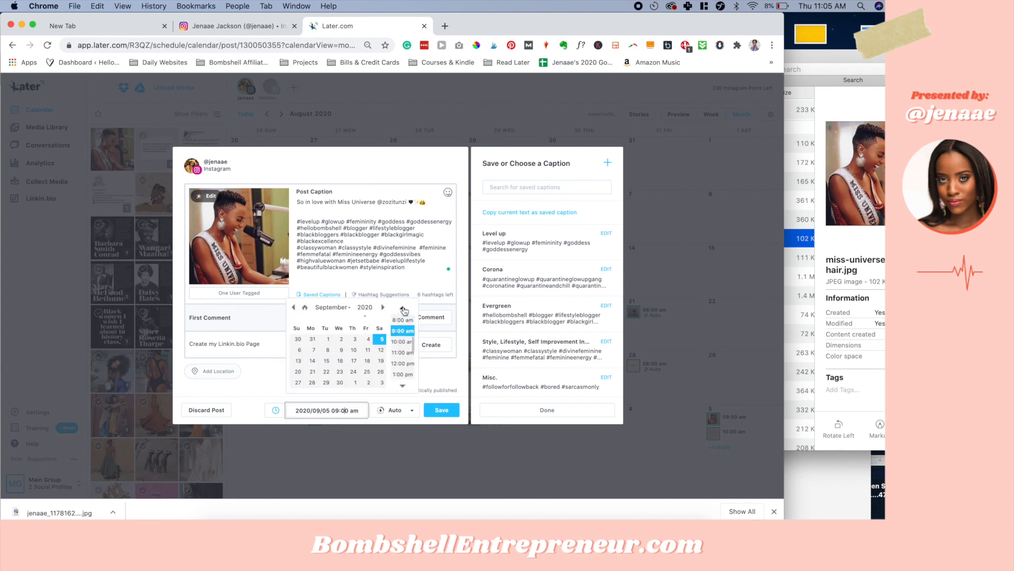
left_click(403, 321)
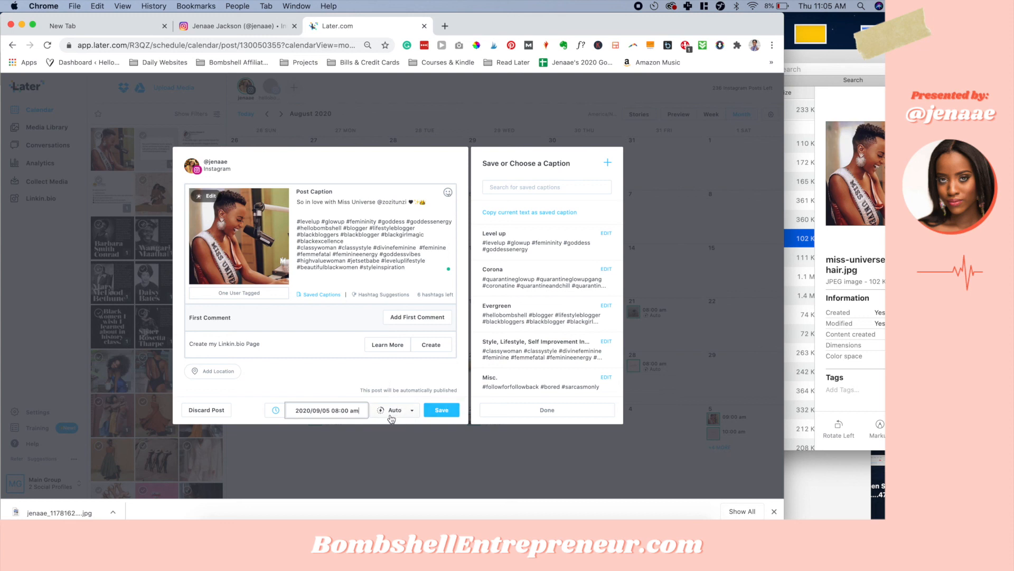
left_click(439, 412)
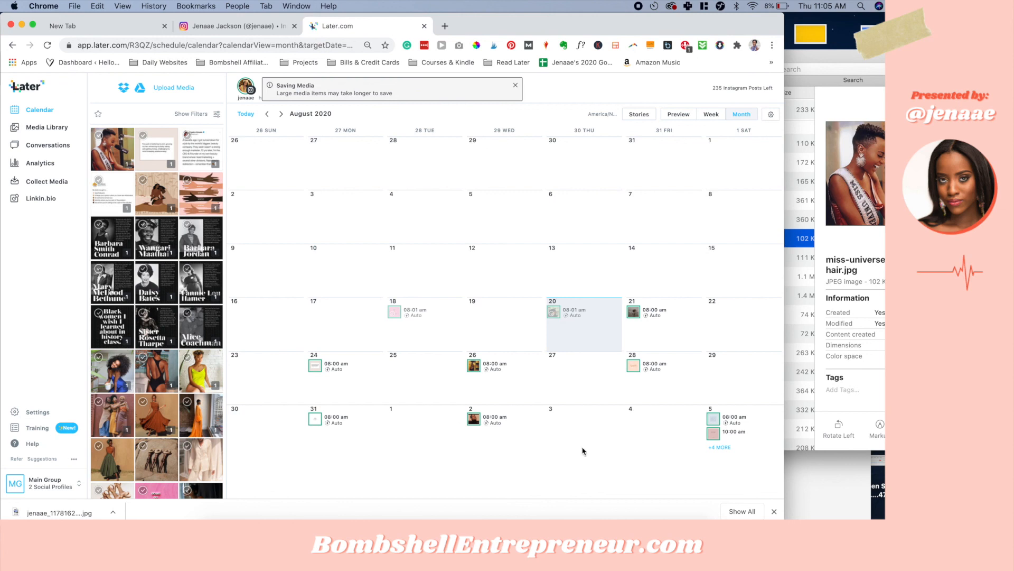
left_click_drag(714, 421, 651, 423)
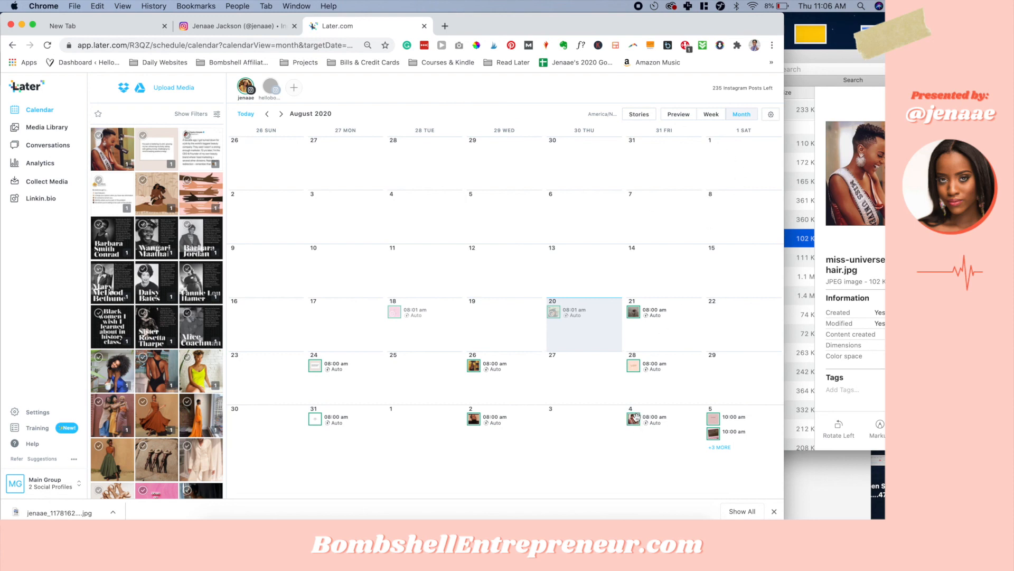
left_click(677, 119)
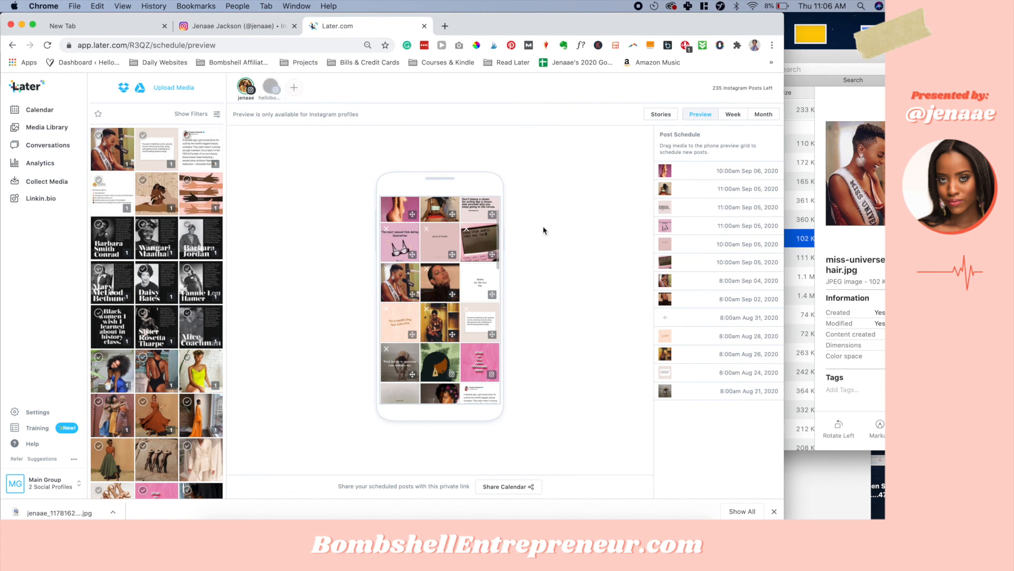
left_click(764, 114)
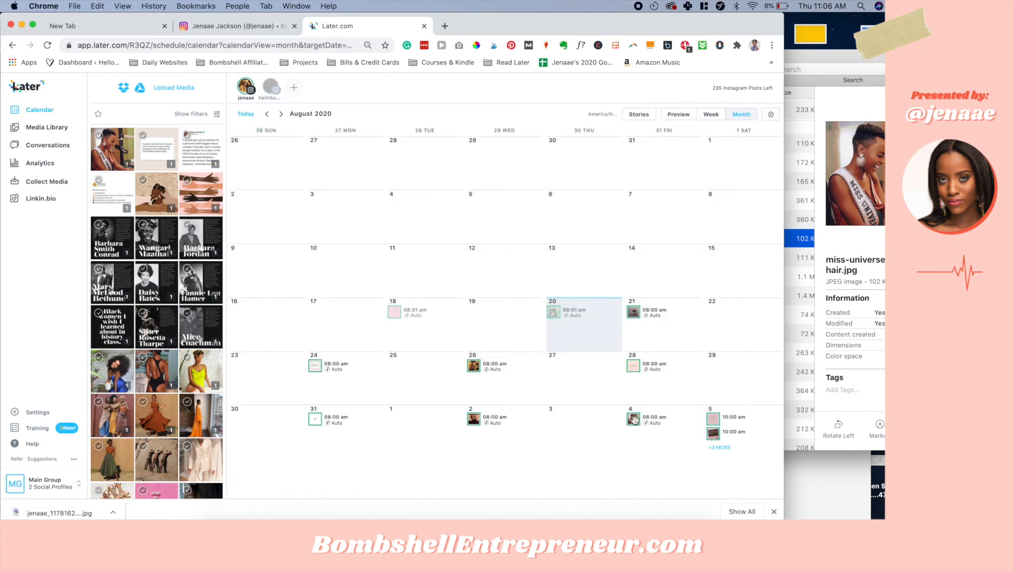
Step: Switch the September 4 Miss Universe post from auto publishing to Send Notification and save it
left_click(634, 419)
left_click(461, 420)
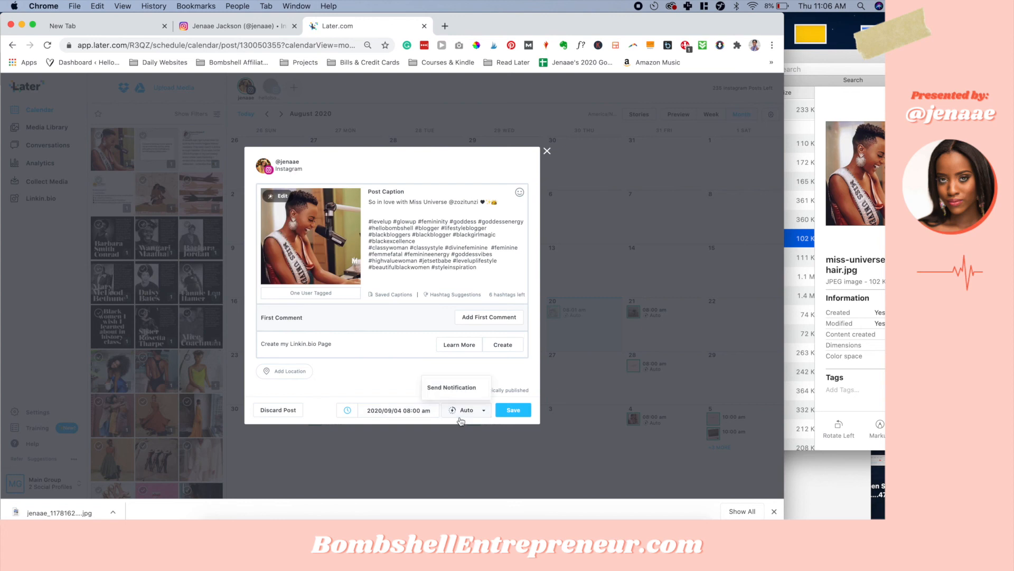
left_click(468, 388)
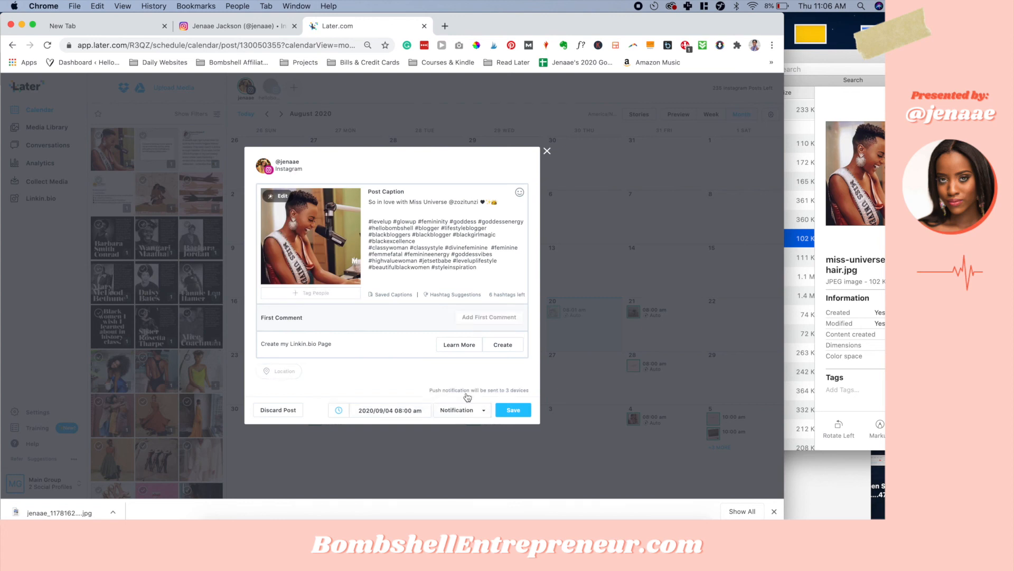
left_click(514, 410)
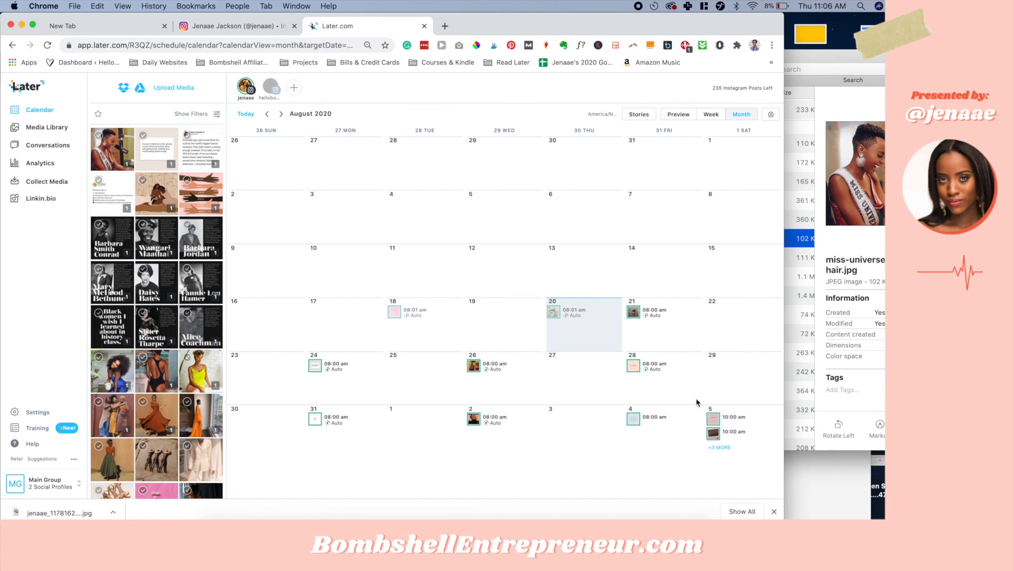
Step: In the feed preview, move the plain pink quote to the third row's start and the pink bra post to the second row's end, and save
left_click(679, 115)
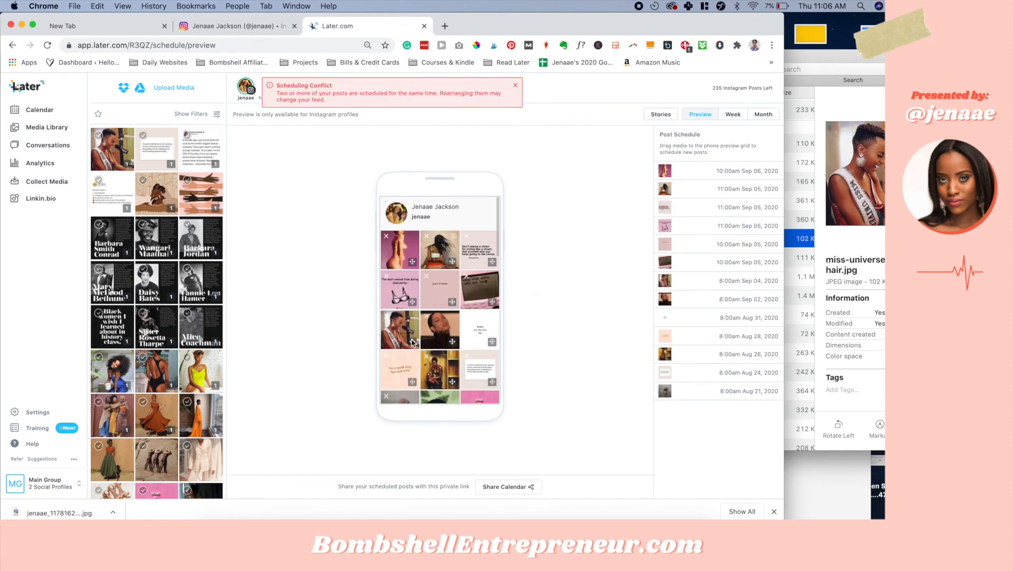
left_click_drag(449, 303, 439, 343)
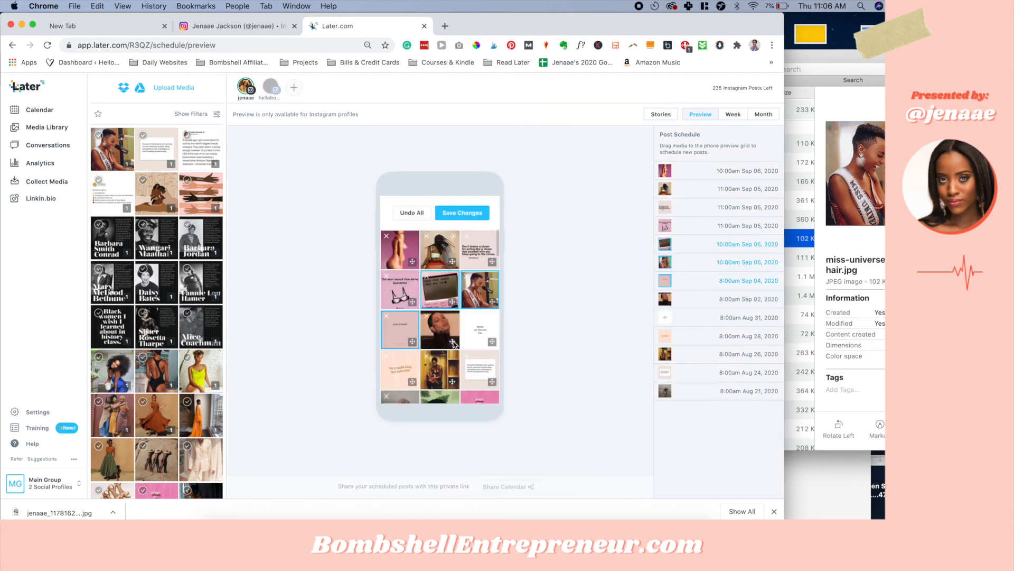
left_click_drag(411, 302, 491, 304)
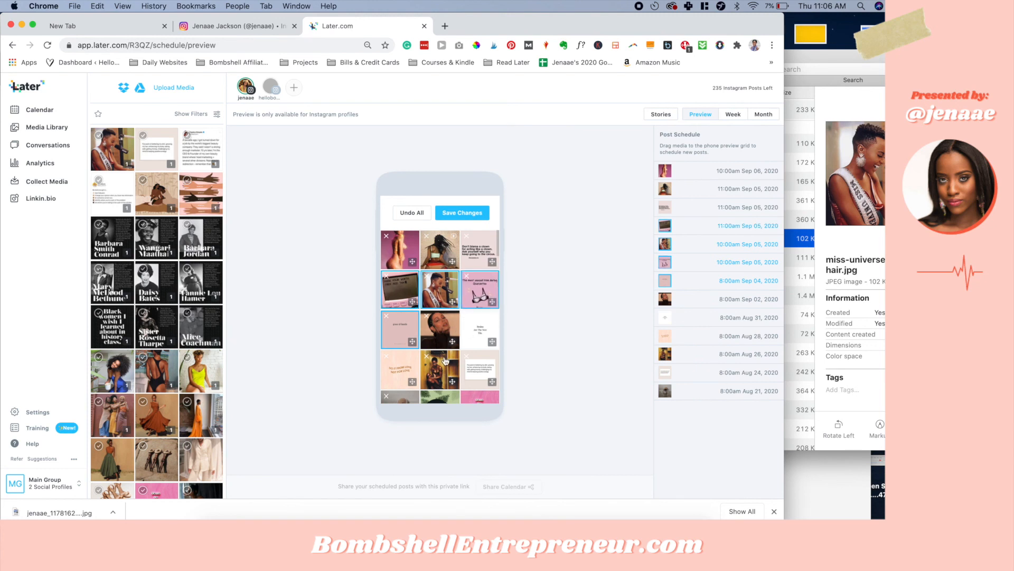
scroll(446, 361, "down", 2)
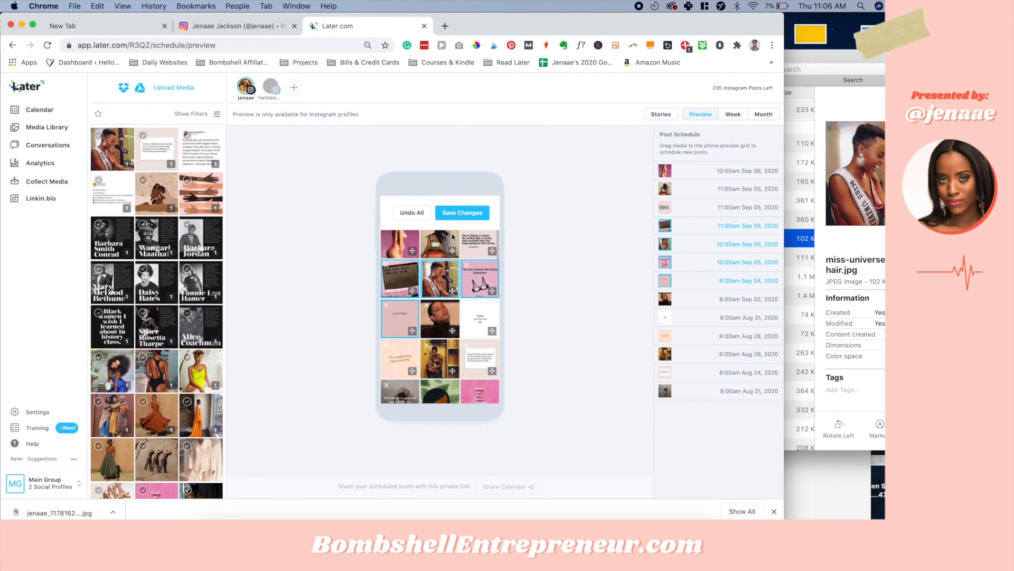
left_click(452, 211)
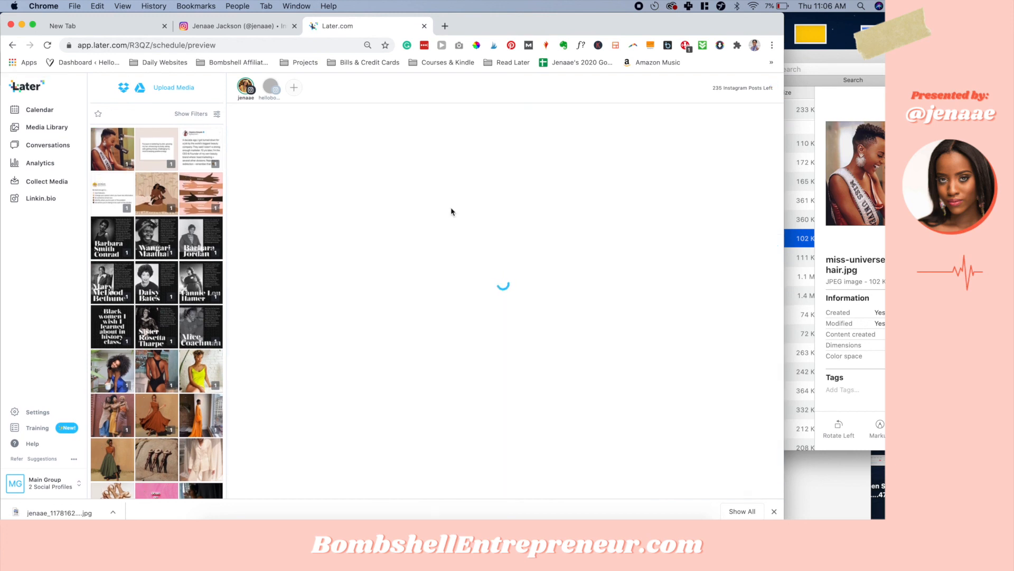